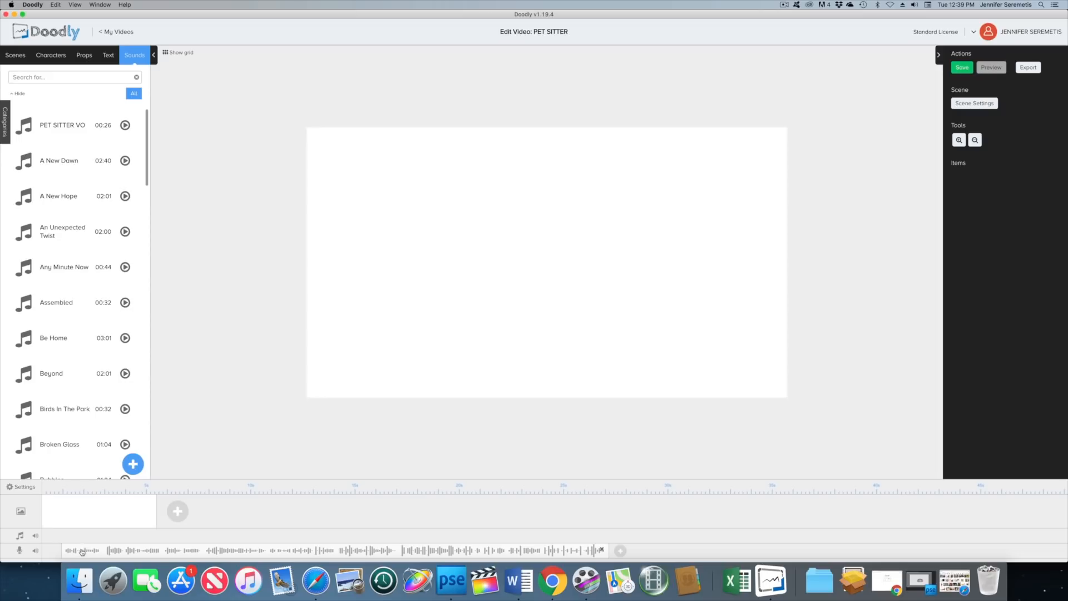
Preview the blank first scene to hear the opening of the voice-over against it, and close the preview
right_click(87, 520)
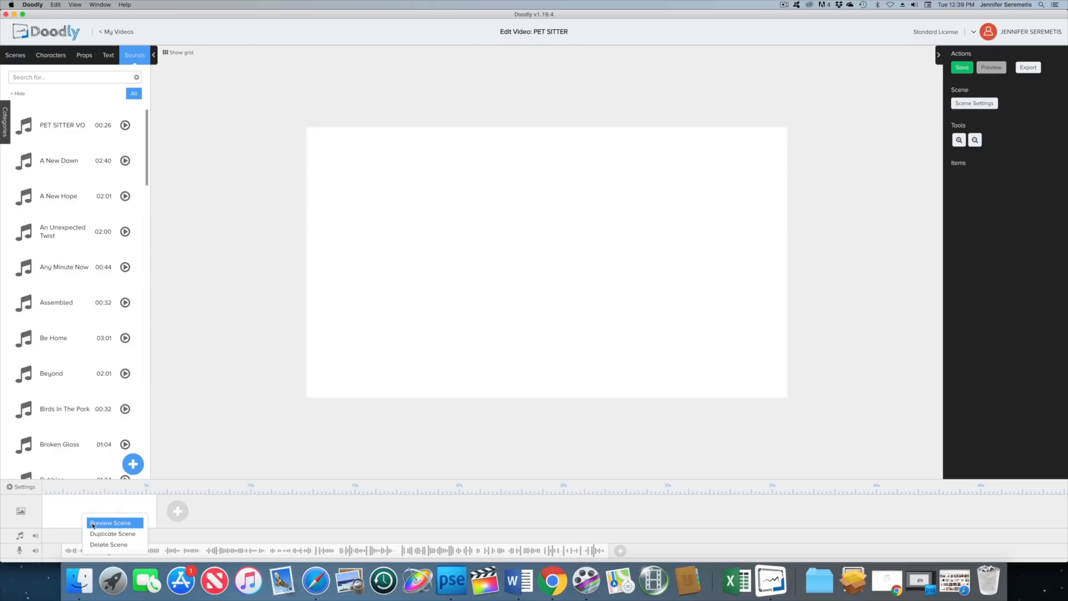
click(94, 523)
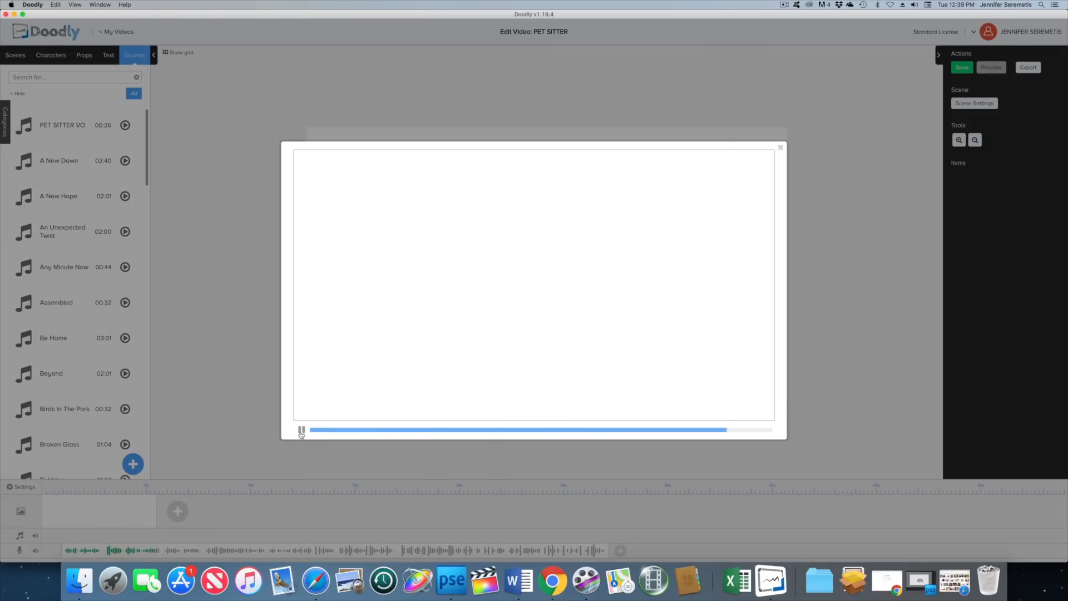
click(301, 431)
click(301, 432)
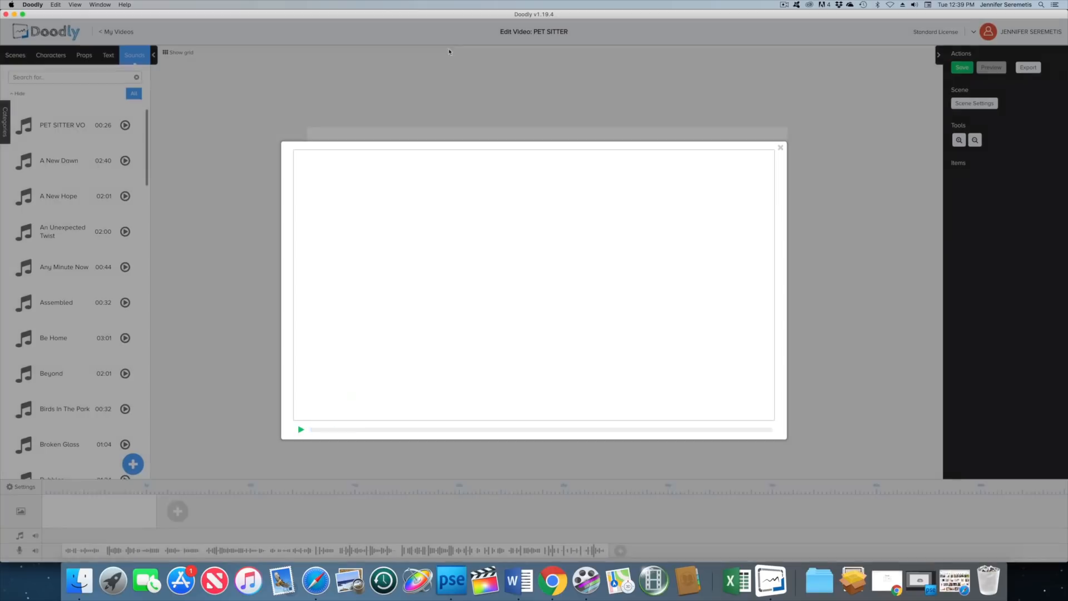
click(187, 415)
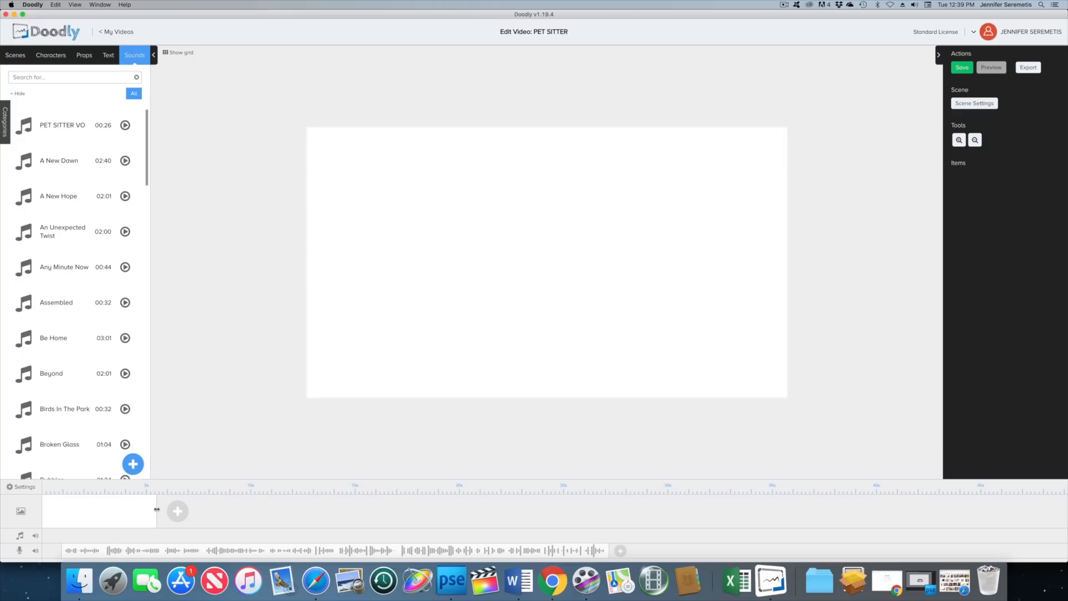
mouse_move(157, 510)
mouse_down()
mouse_move(370, 513)
mouse_move(157, 523)
mouse_up()
mouse_move(156, 503)
mouse_down()
mouse_move(168, 504)
mouse_move(156, 503)
mouse_up()
Add a Gochi Hand Regular text item to the scene reading "Why Choose a Professional Pet Sitter?"
click(108, 56)
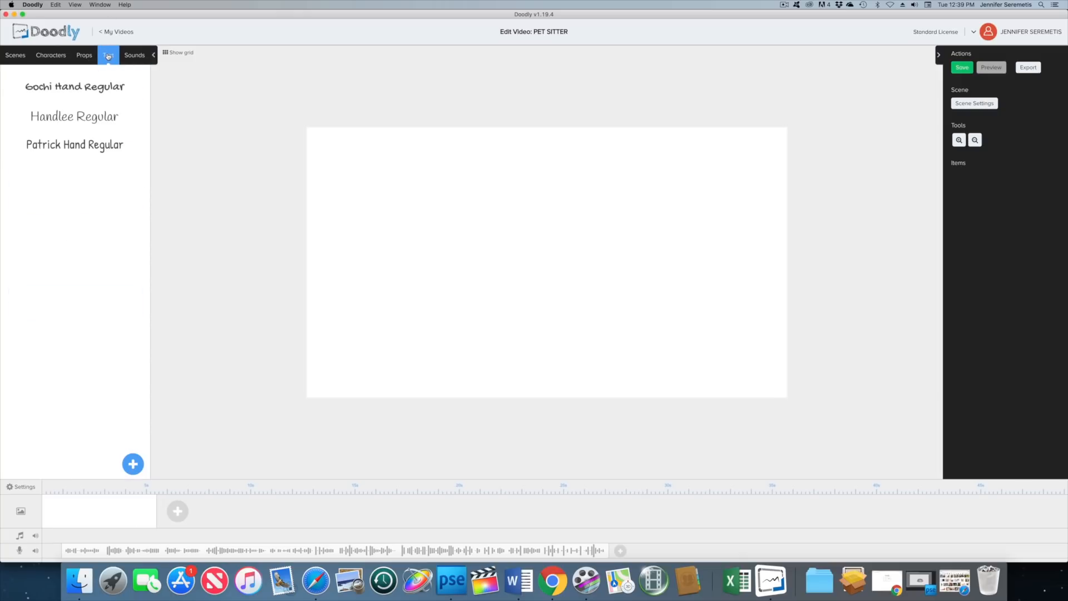
click(102, 93)
double_click(556, 249)
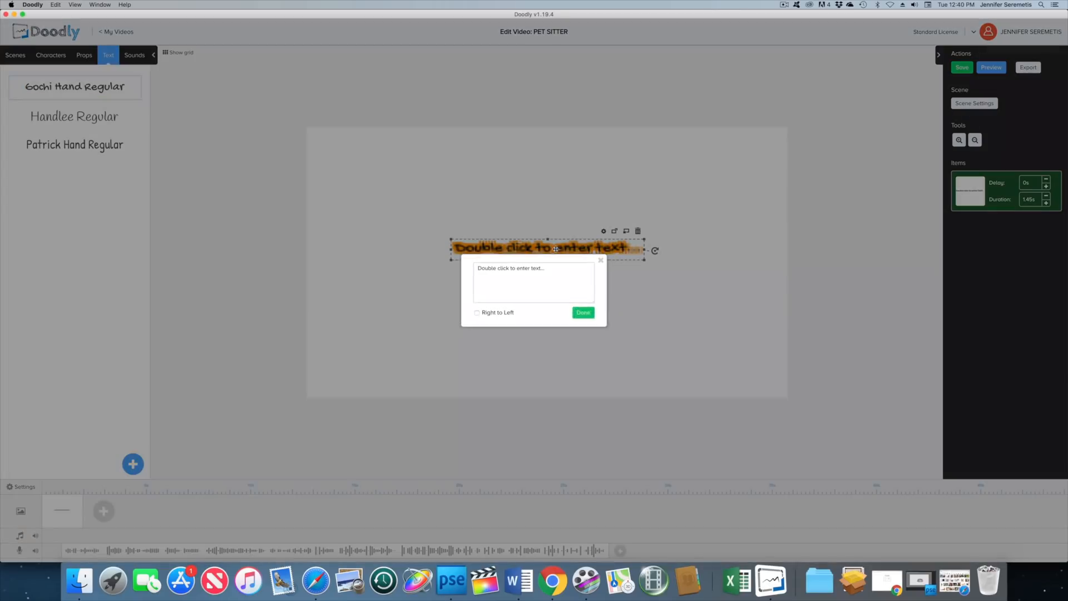
drag(555, 272, 481, 257)
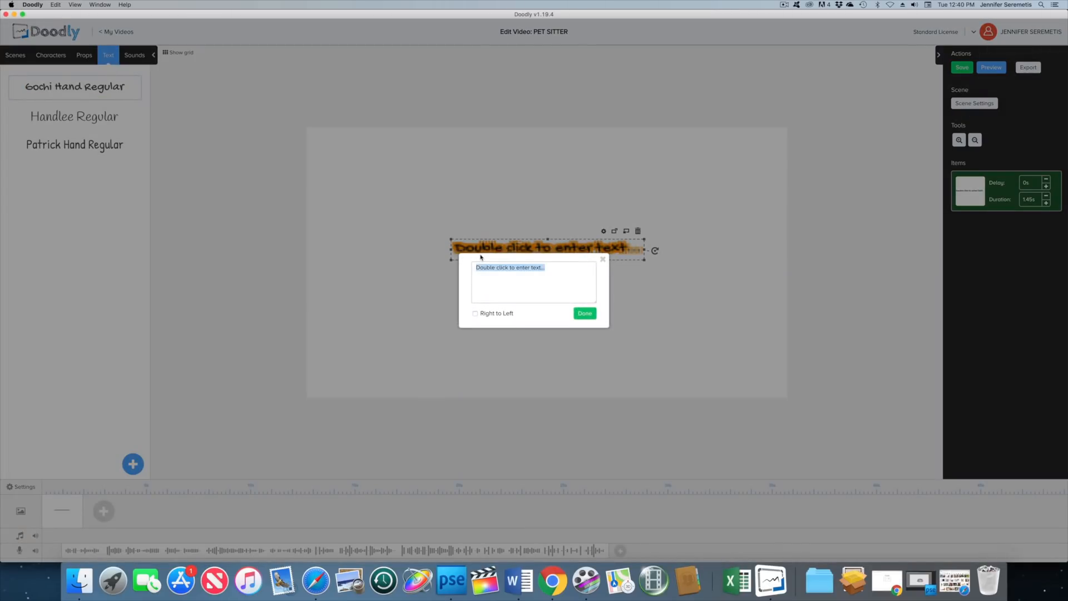
text(W)
click(589, 313)
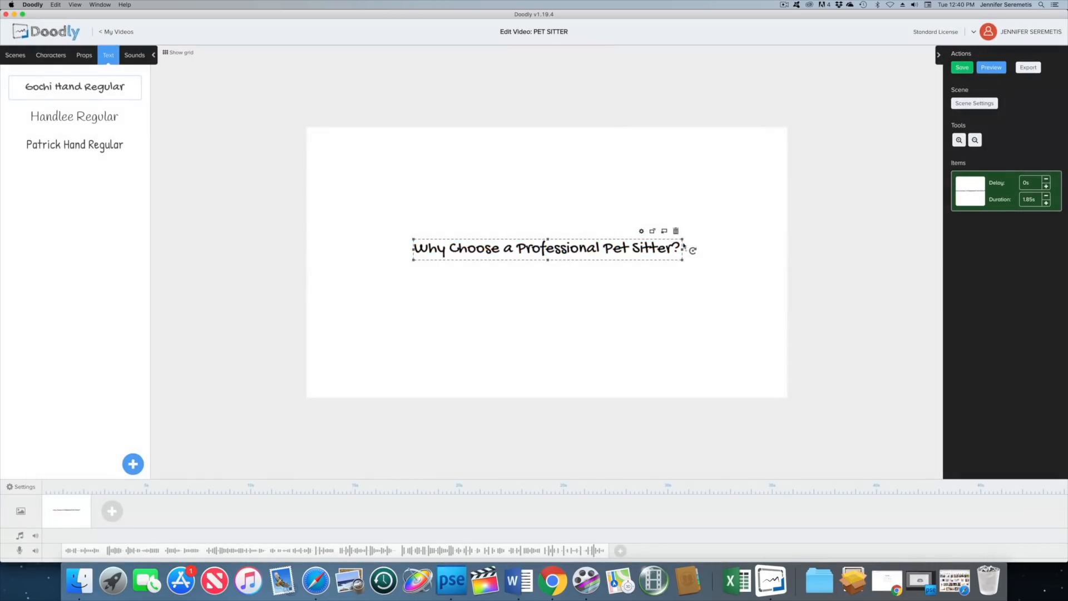
Enlarge the title and break it after "Why Choose a" into two centre-aligned lines
drag(683, 240, 727, 183)
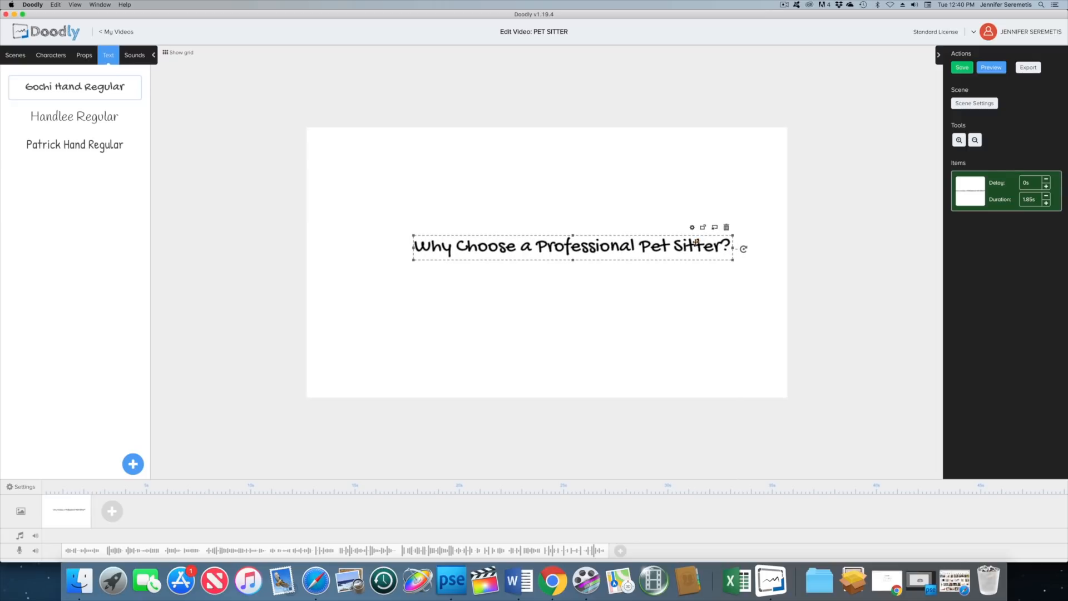
drag(669, 251, 727, 299)
double_click(536, 268)
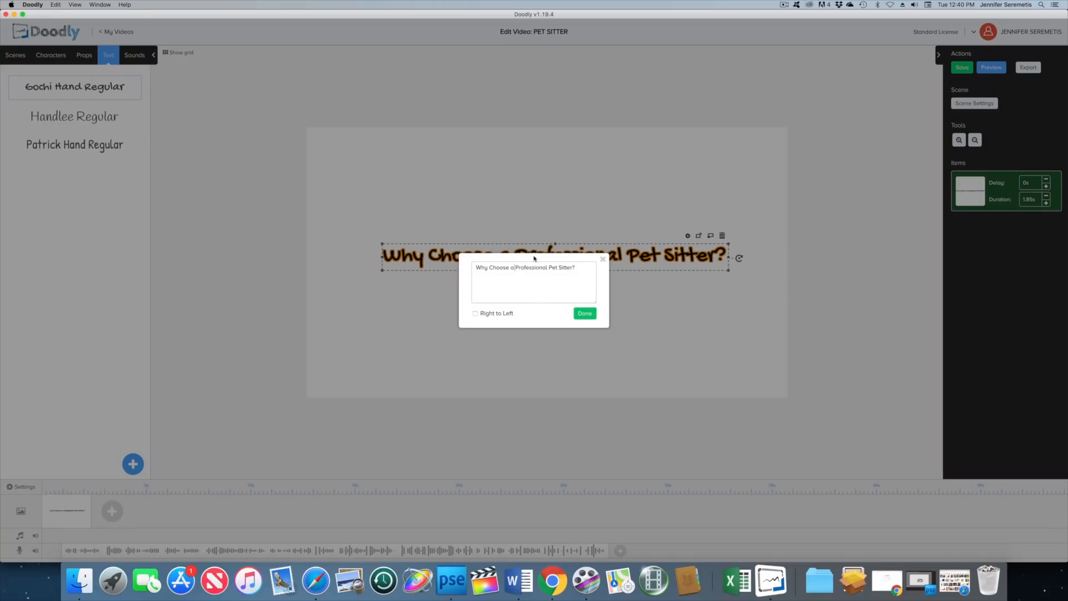
key(Return)
click(584, 314)
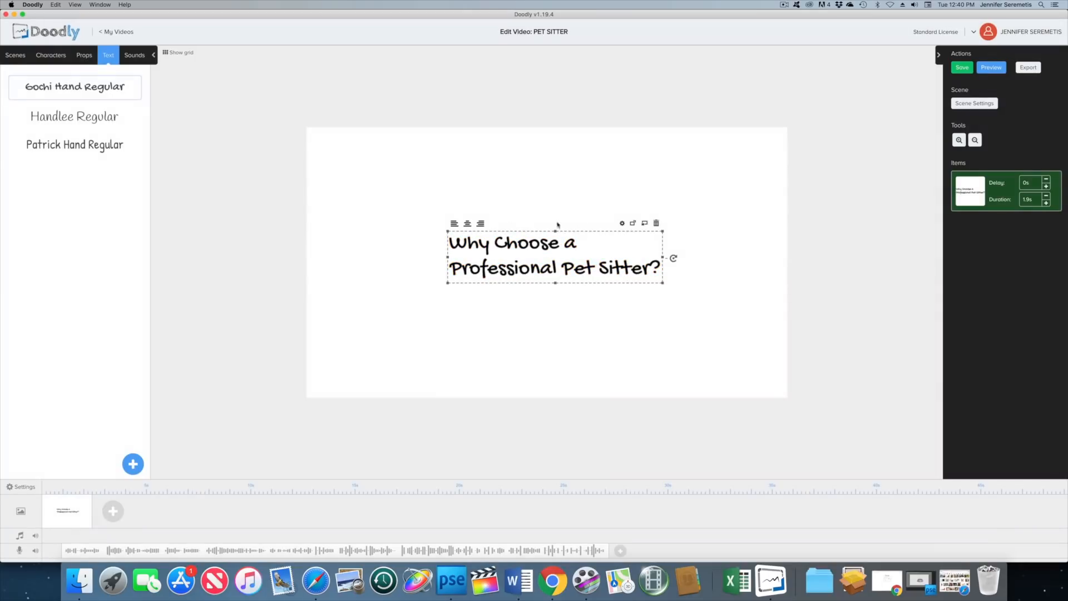
click(467, 224)
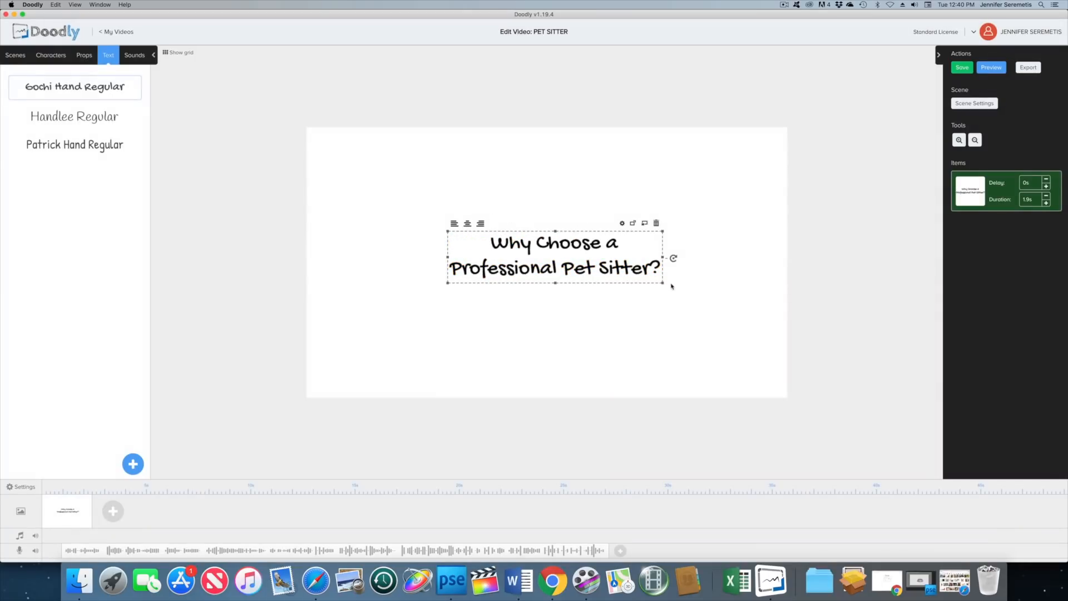
Scale up the two-line title further and move it to the middle of the canvas
click(685, 306)
click(648, 272)
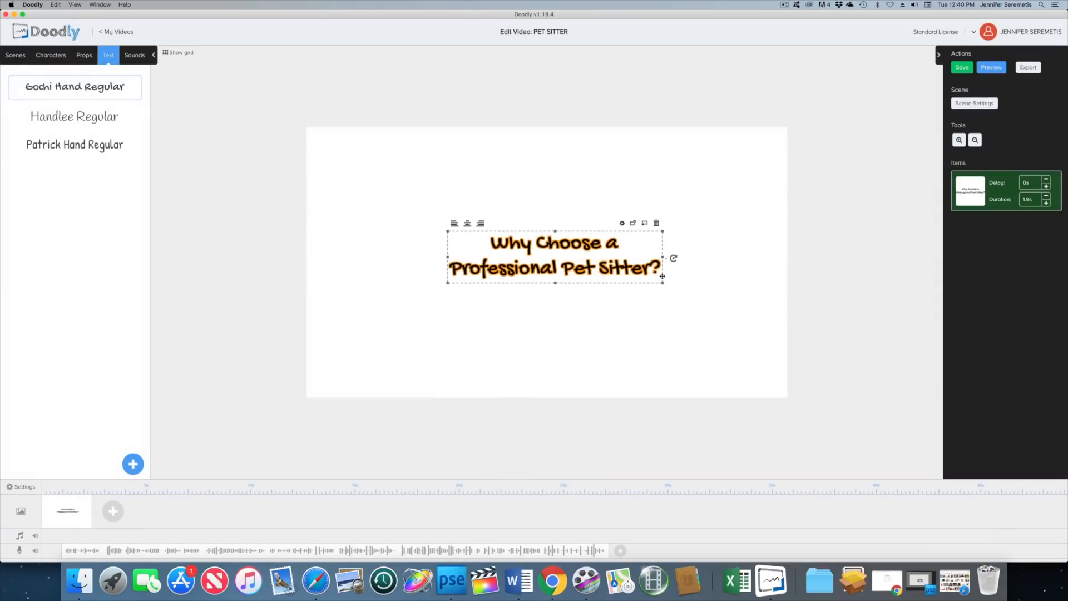
drag(663, 285, 753, 299)
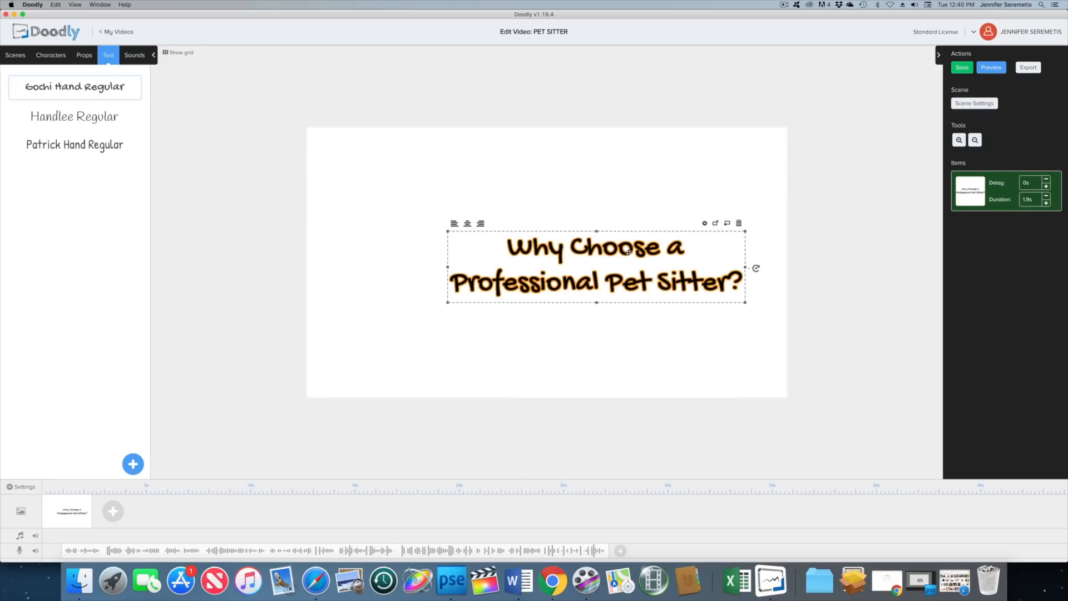
drag(614, 253, 560, 247)
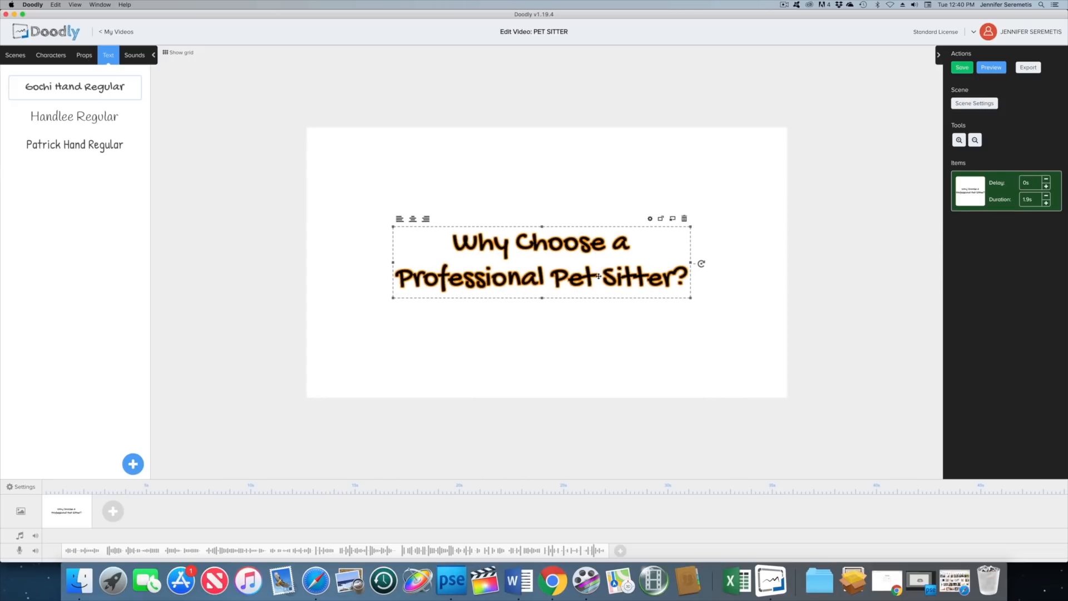
click(575, 339)
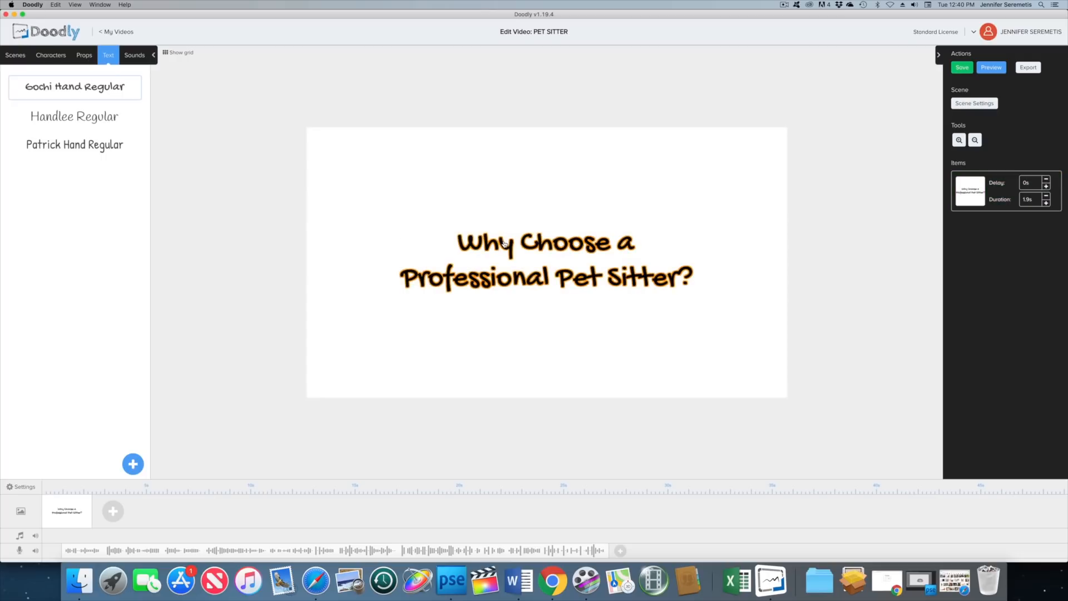
Look over the title's asset settings, including its colour choices, and close them without changing anything
right_click(472, 280)
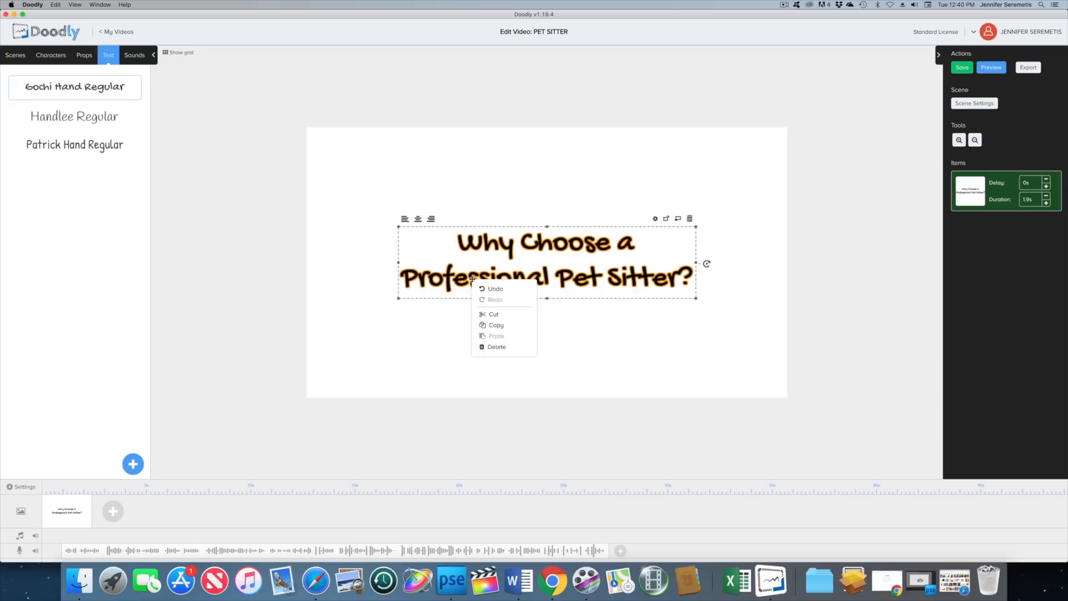
click(654, 217)
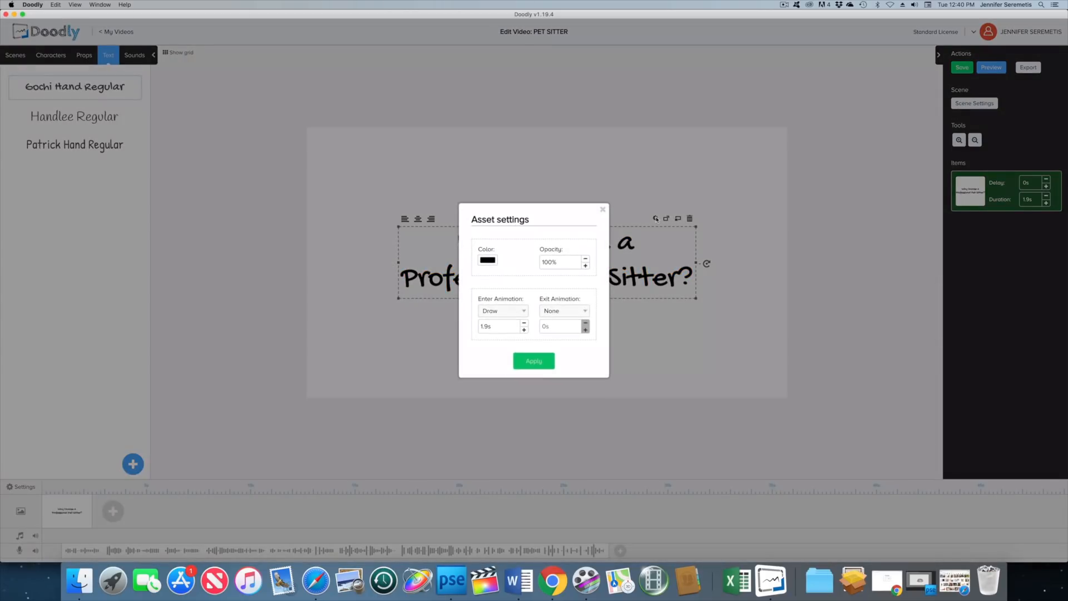
click(489, 260)
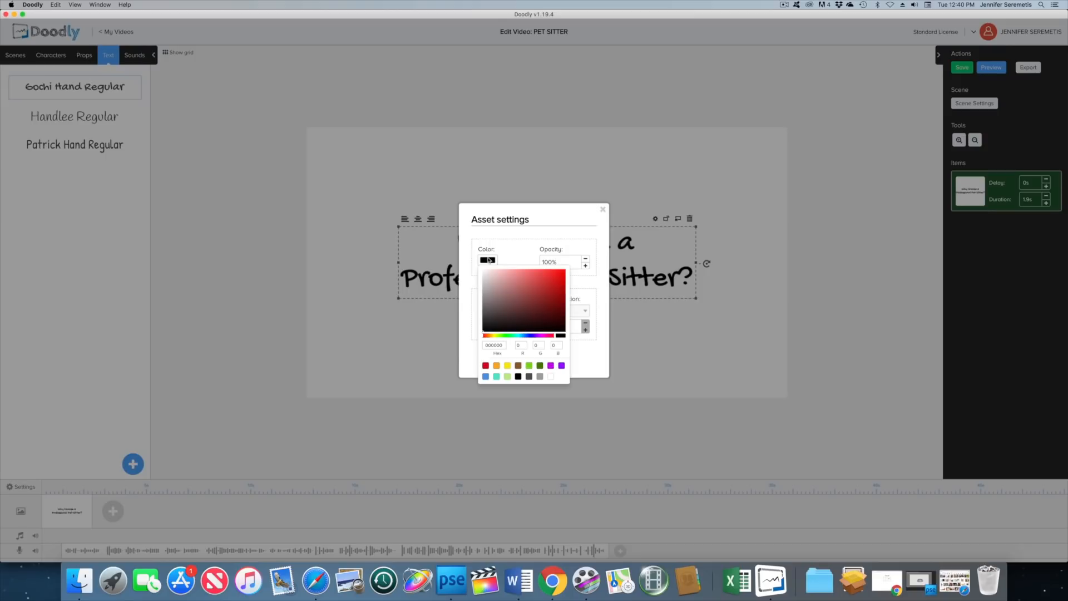
click(604, 210)
click(603, 210)
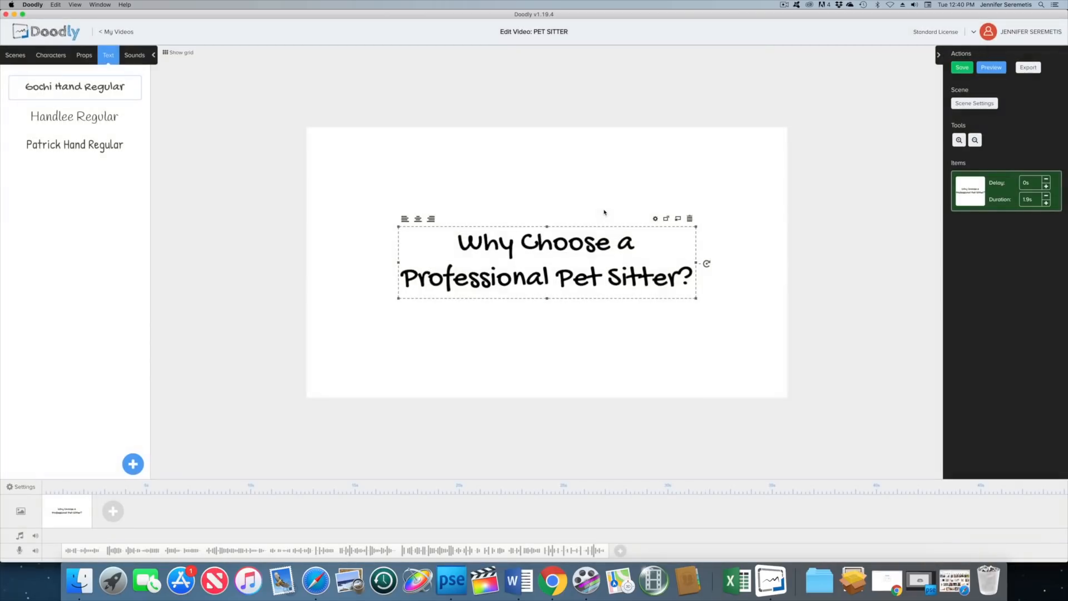
click(760, 329)
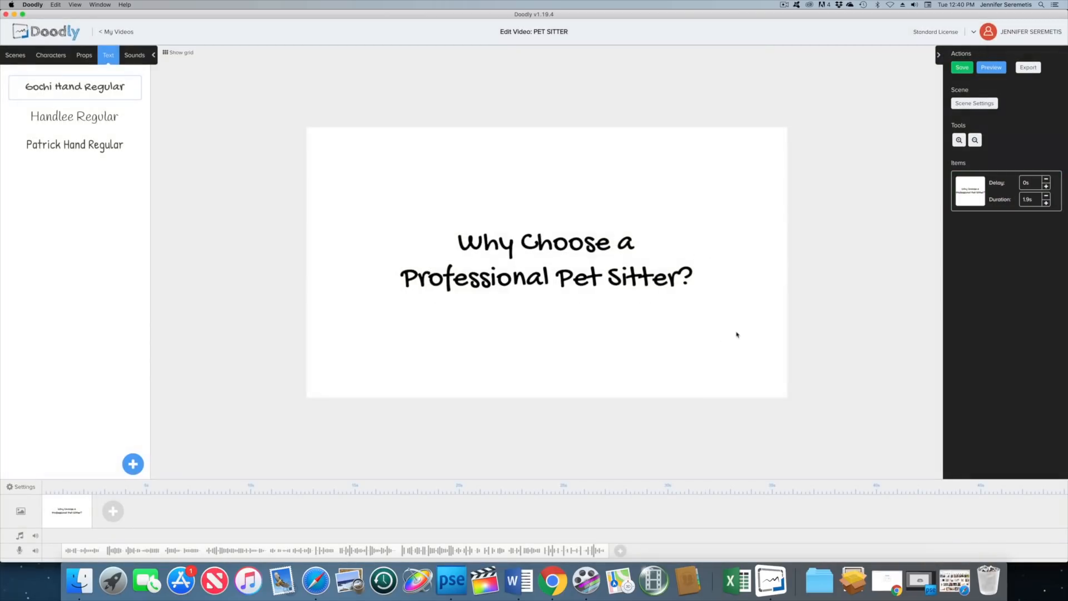
Extend the scene on the timeline so the title's duration is 2.84s, and preview the scene
drag(96, 513, 111, 513)
right_click(90, 512)
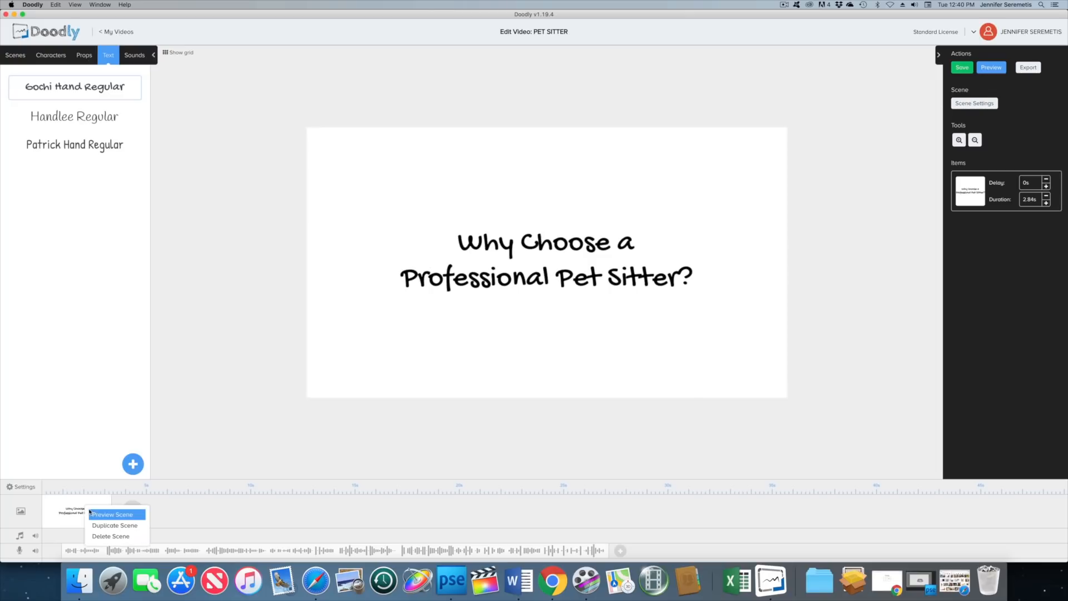
click(99, 515)
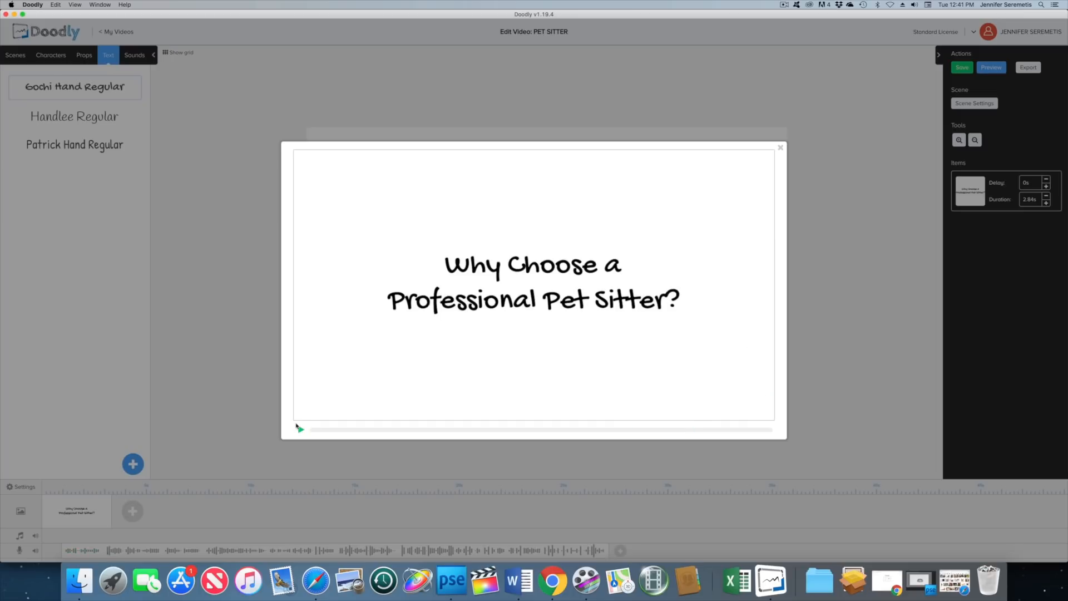
click(781, 147)
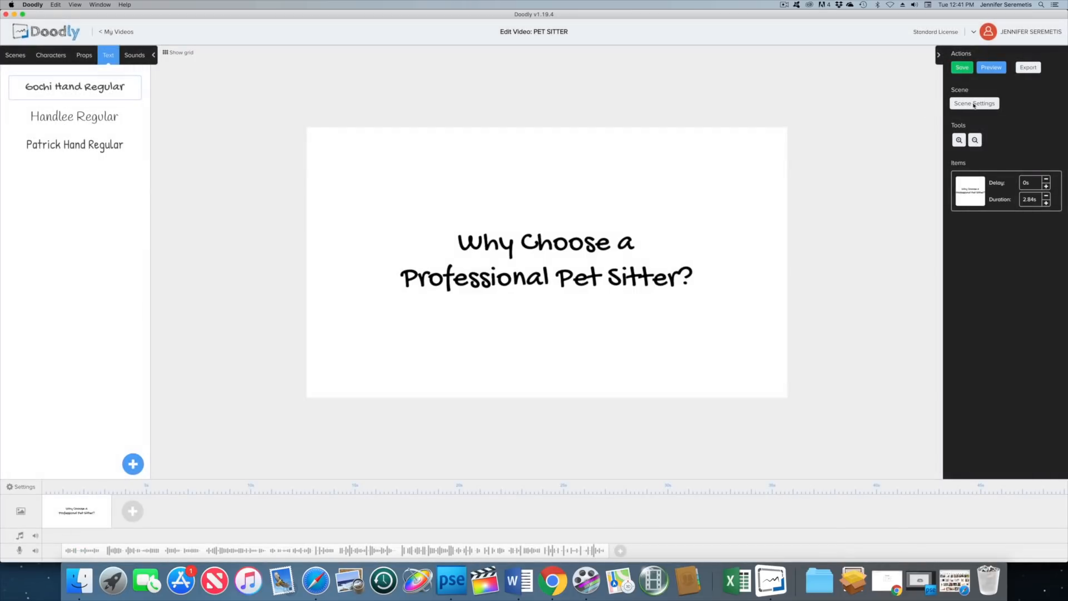
Override the video's board and hand style for this scene with the third Whiteboard hand, and apply the scene settings
click(974, 104)
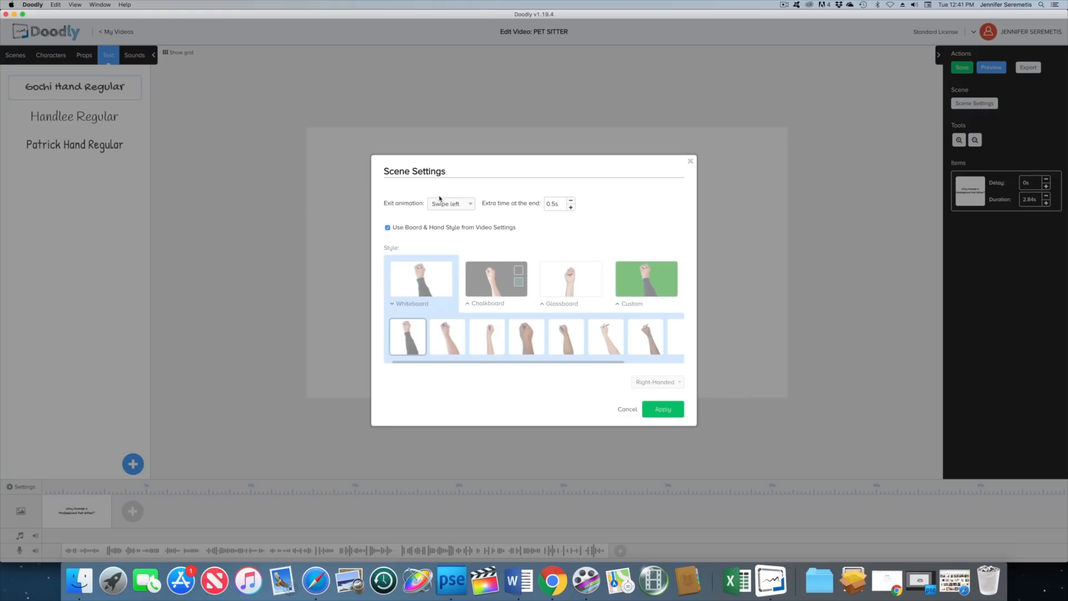
click(395, 229)
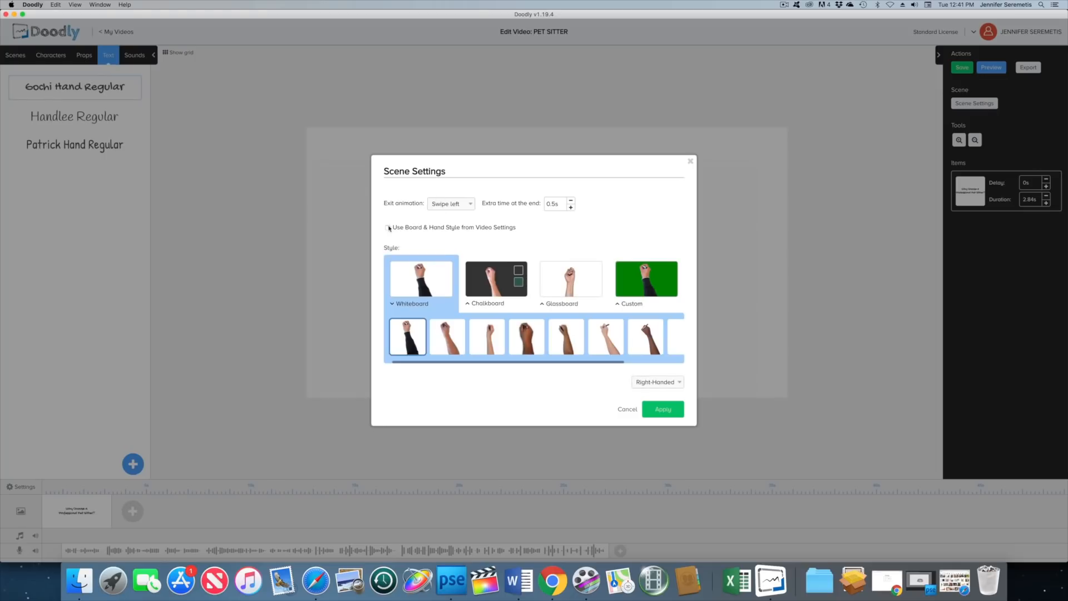
click(489, 334)
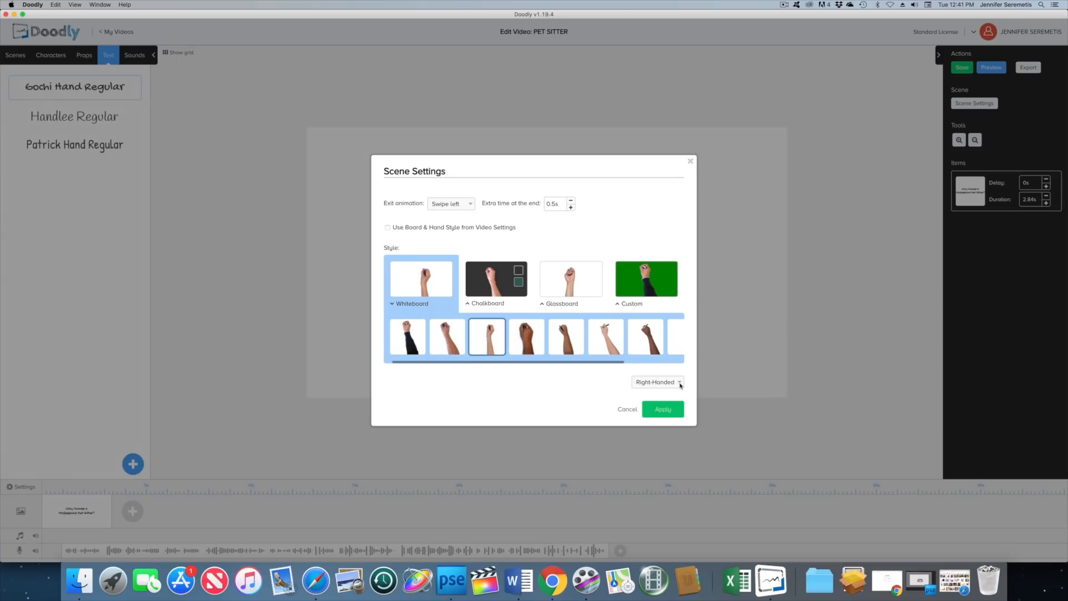
click(673, 408)
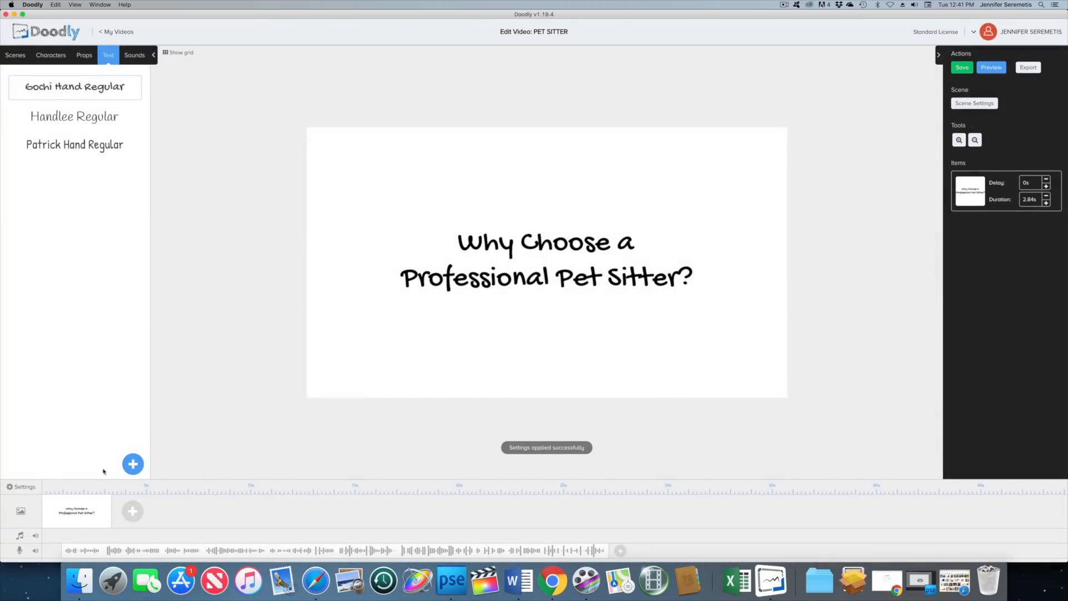
Find the Emili Hand Over Something character in the library and add it to the scene
click(51, 55)
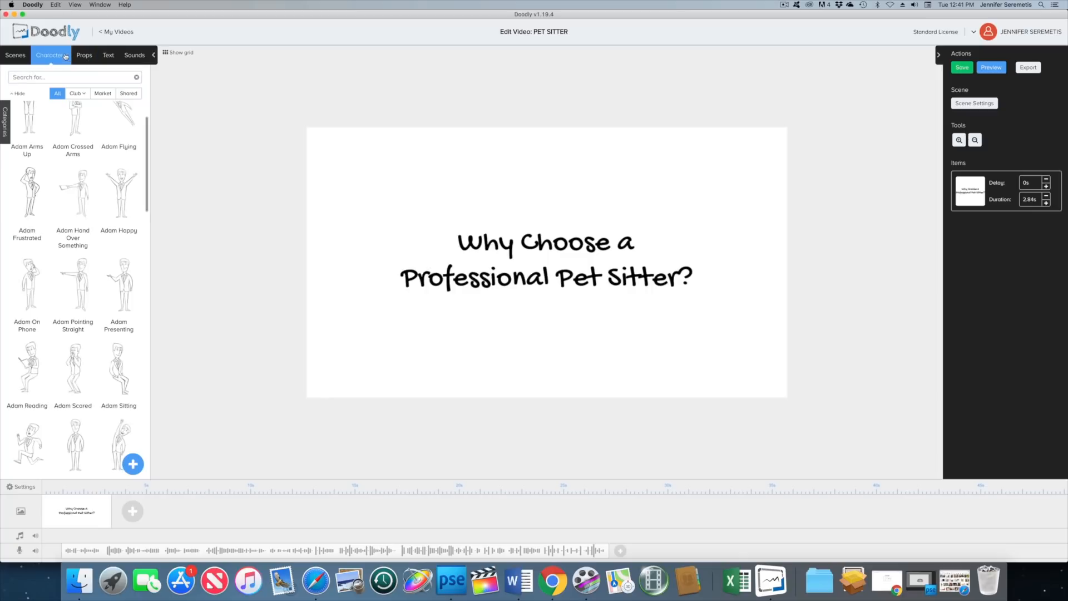
scroll(126, 178, down, 5)
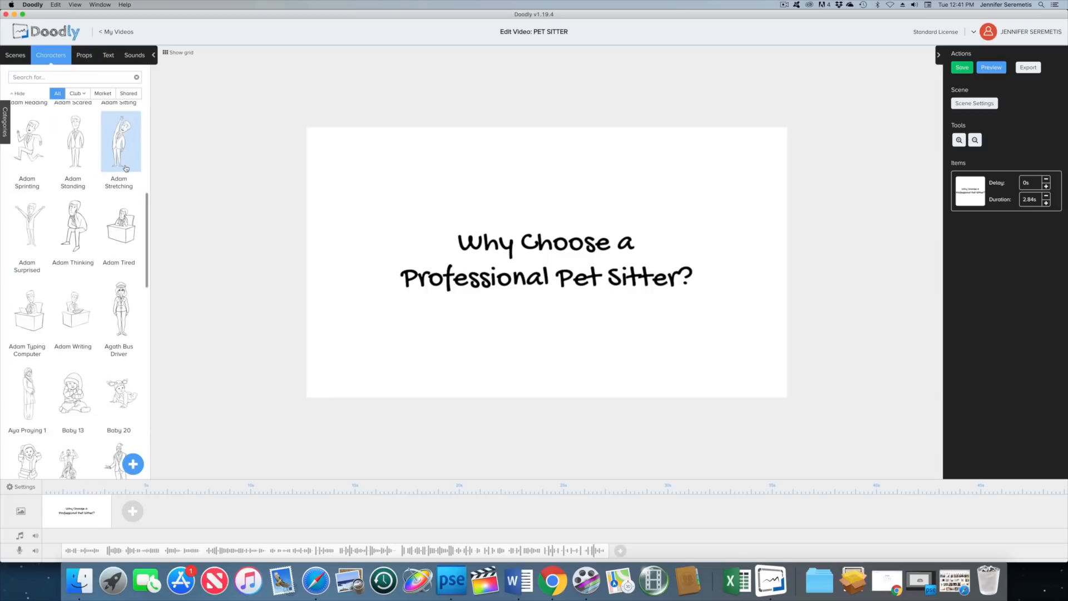
scroll(126, 168, down, 8)
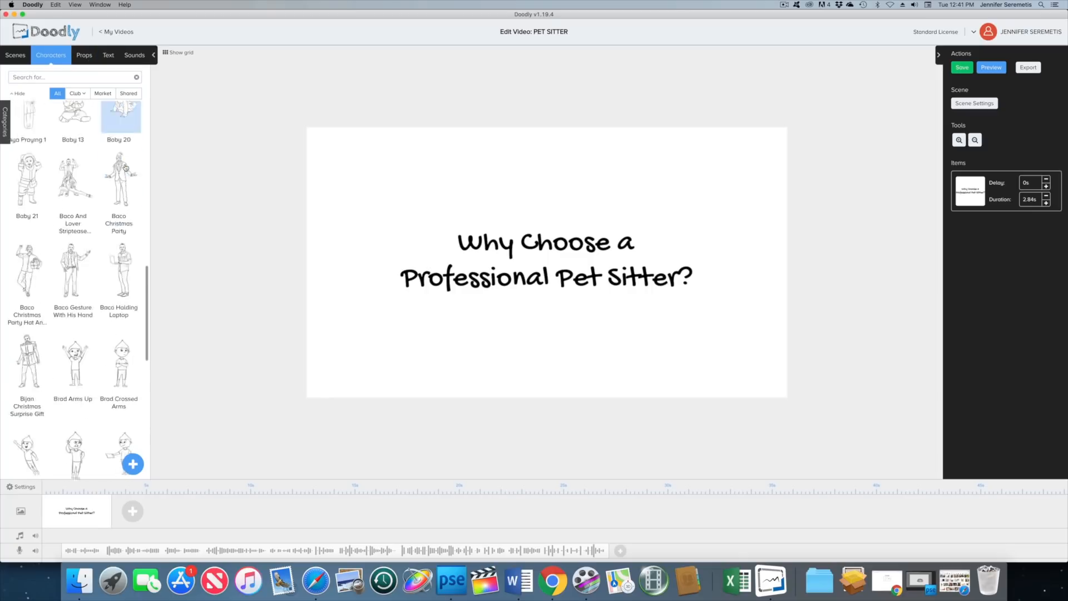
scroll(133, 216, down, 10)
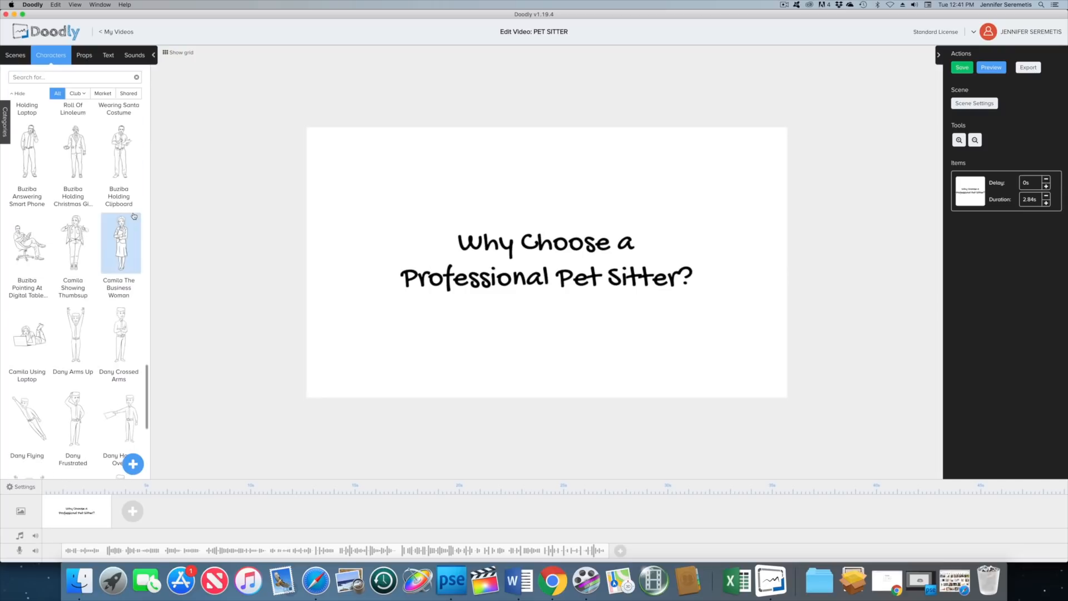
scroll(134, 216, down, 5)
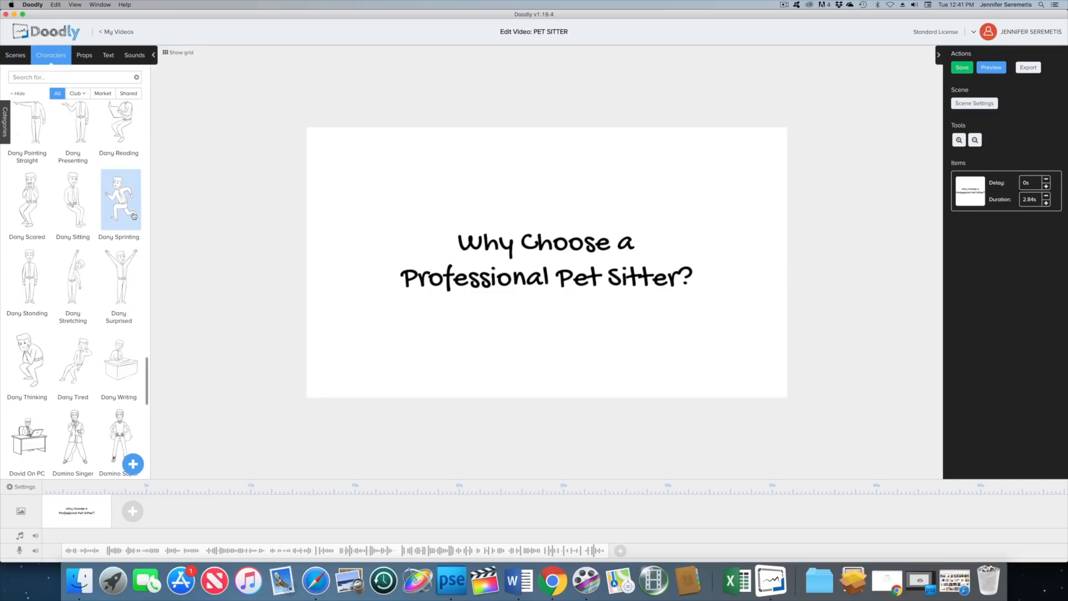
scroll(90, 217, down, 6)
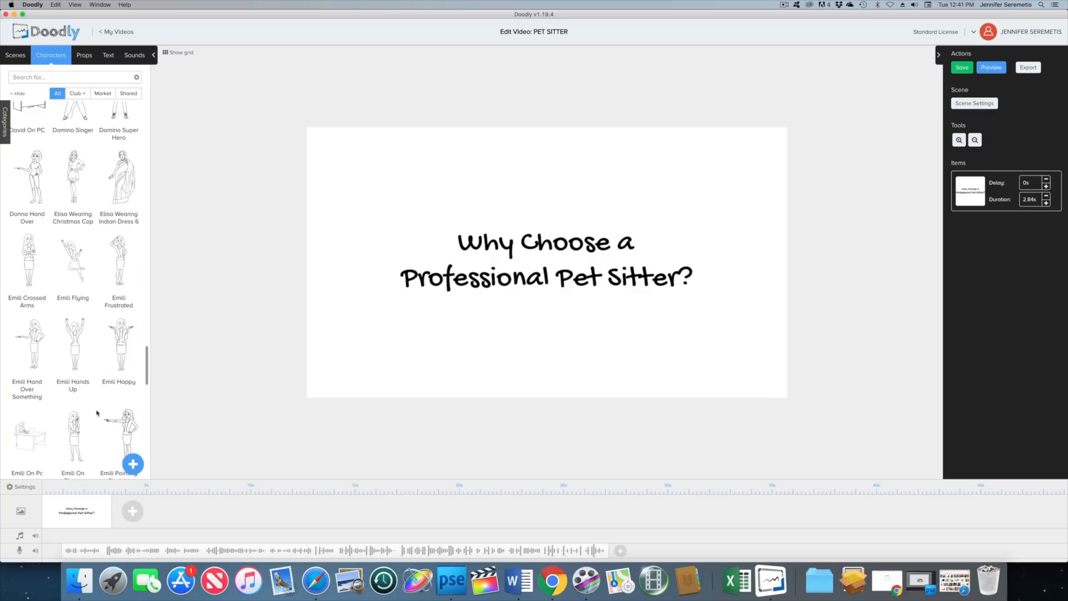
scroll(97, 412, down, 1)
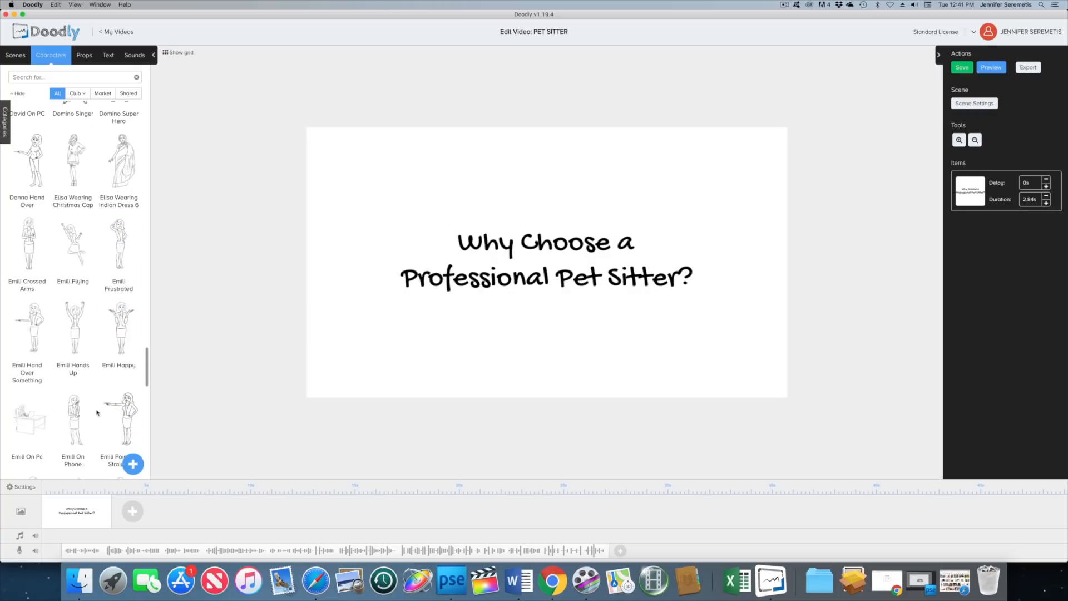
click(34, 333)
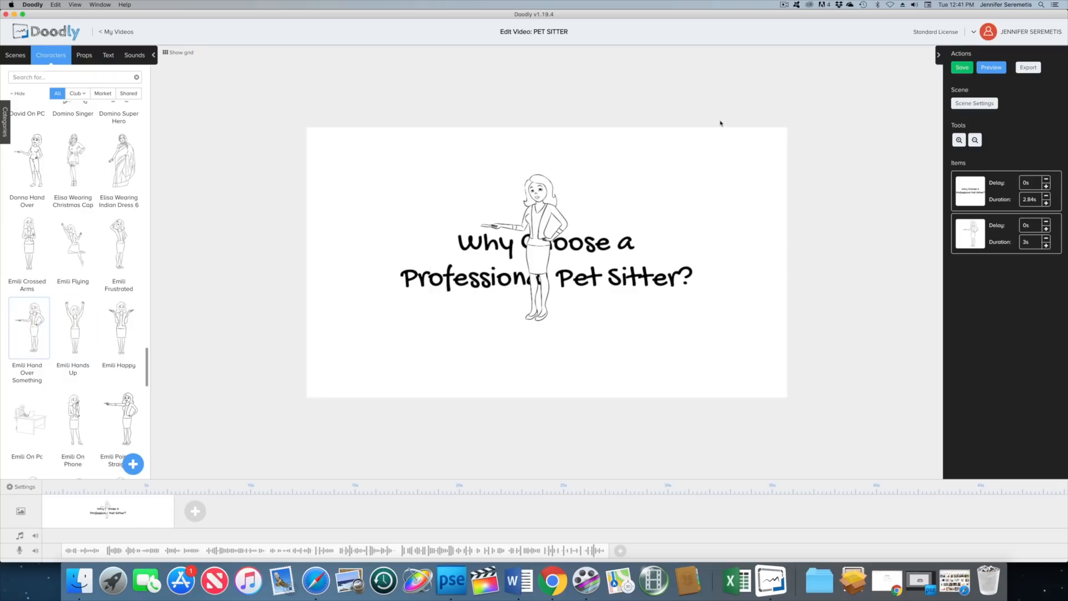
Scale up the woman character and move her over the right part of the title, fully inside the canvas
click(592, 163)
click(565, 178)
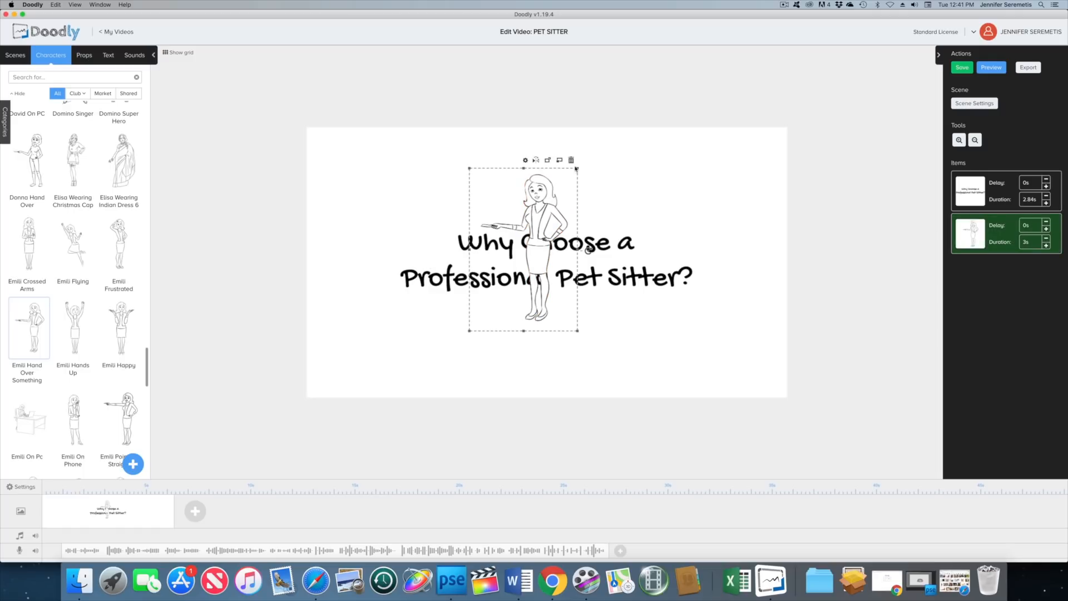
drag(578, 170, 640, 83)
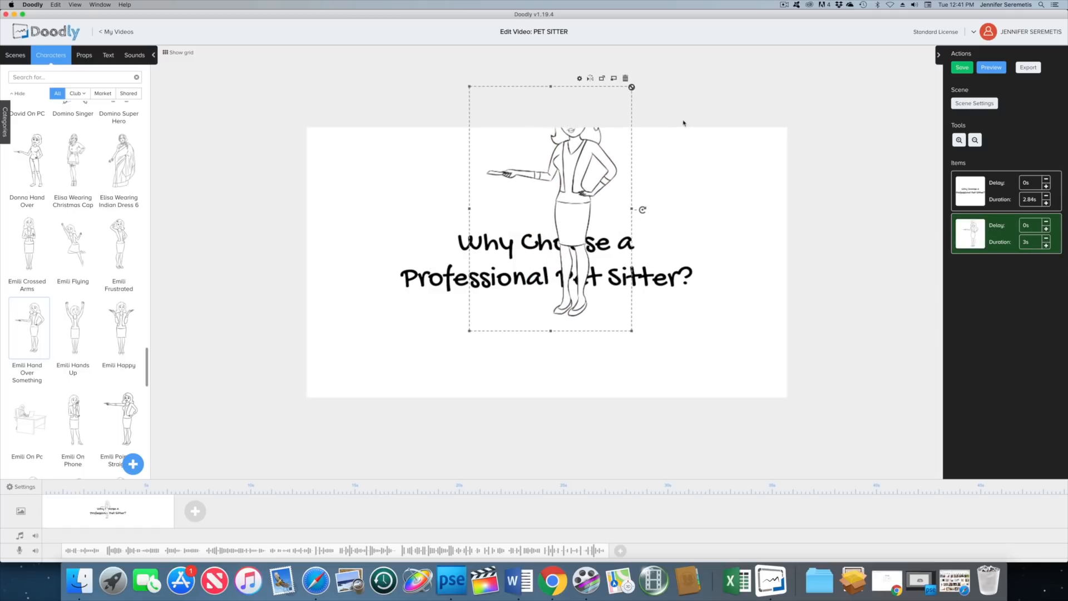
drag(593, 197, 640, 242)
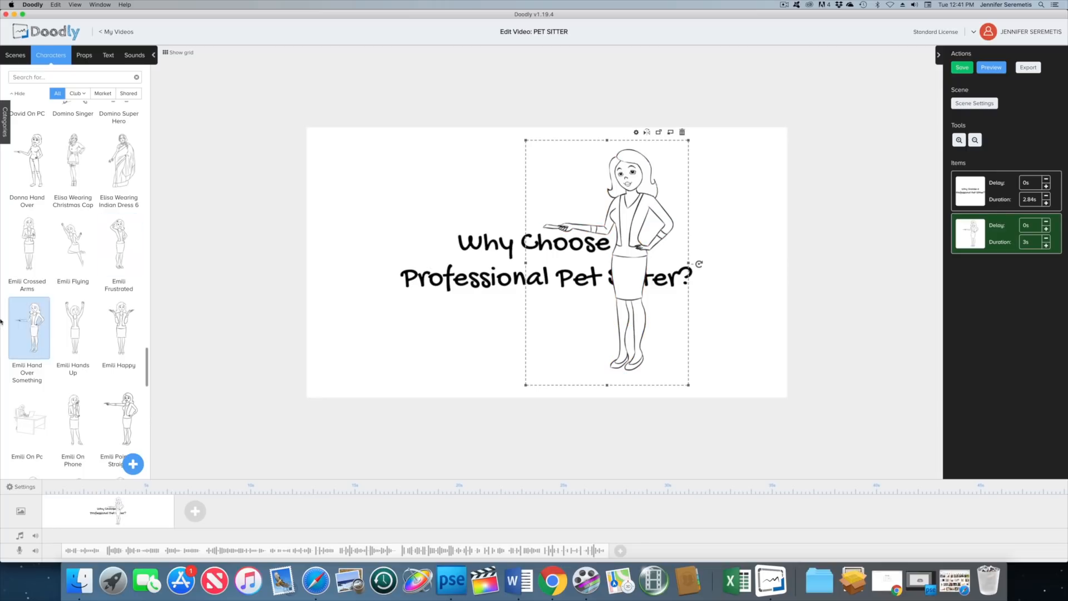
Find a cat among the props, add the first Cat drawing, scale it down and place it at the woman's feet
click(91, 55)
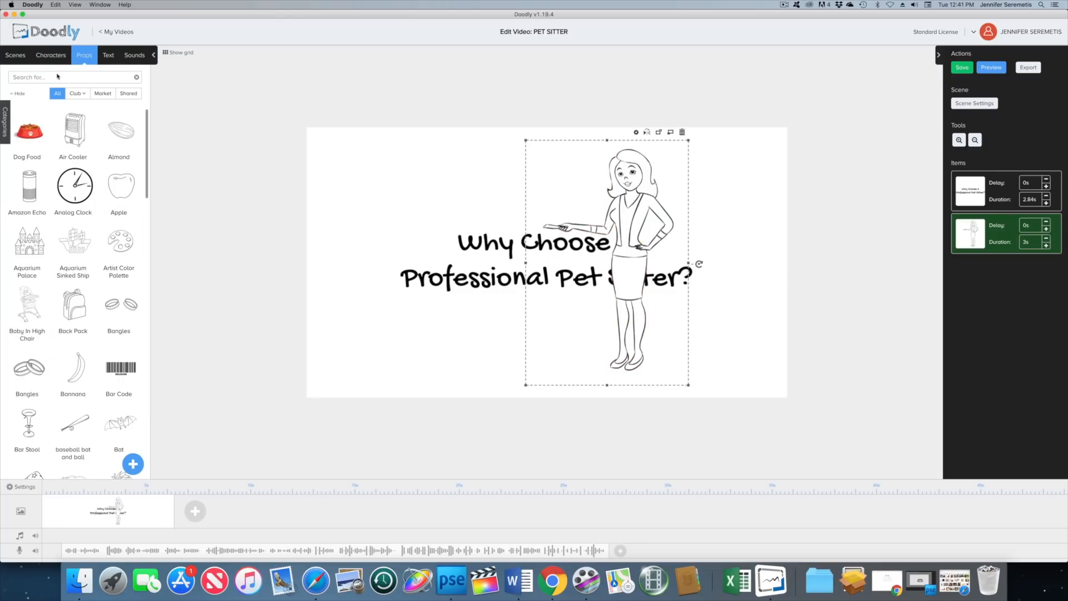
text(cat)
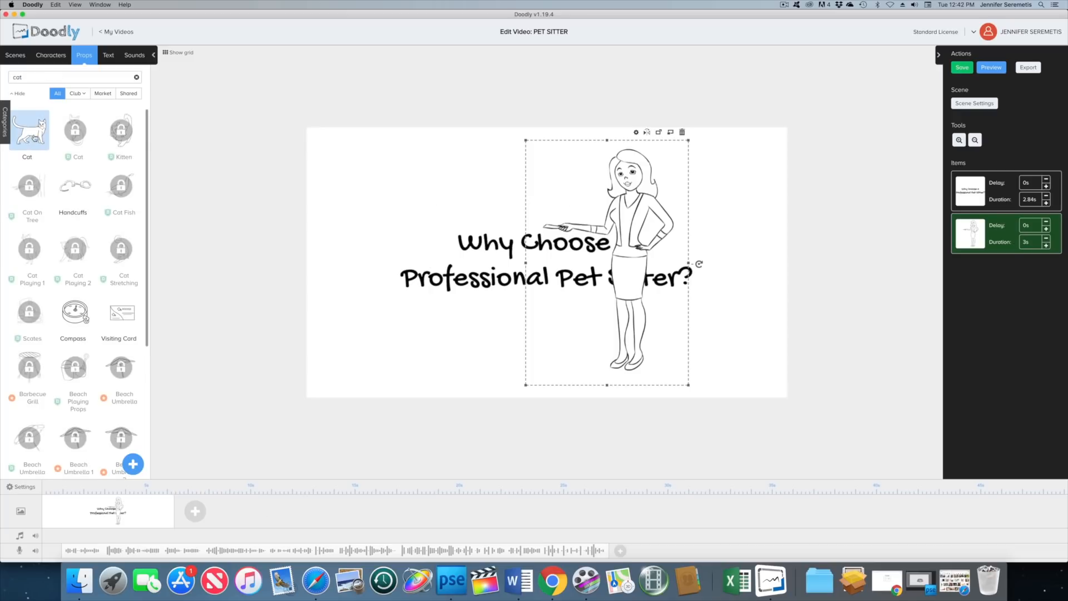
click(33, 144)
click(519, 224)
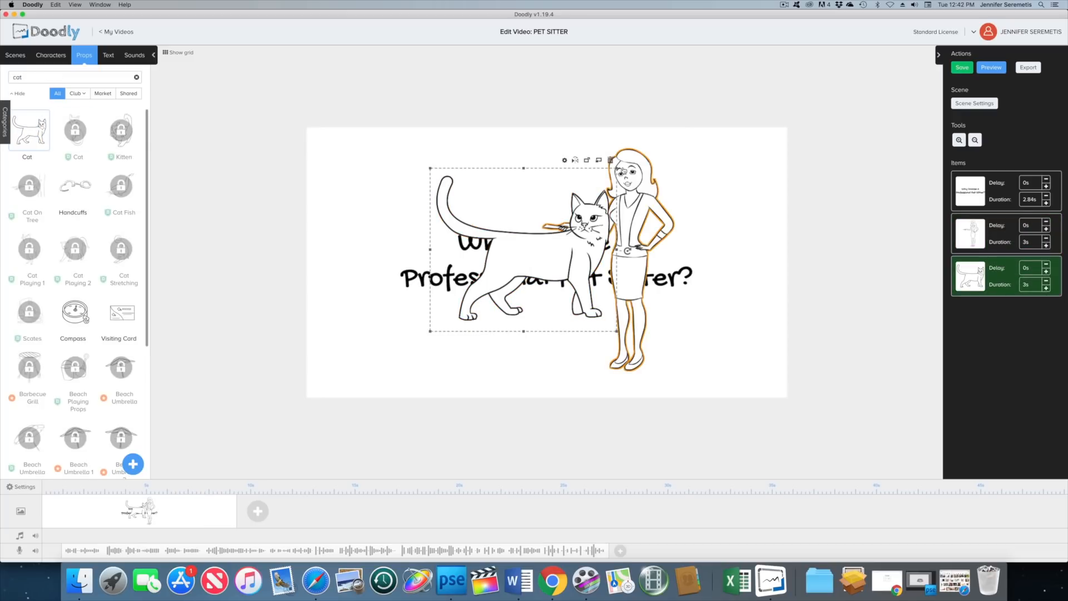
drag(616, 168, 537, 238)
drag(501, 289, 609, 336)
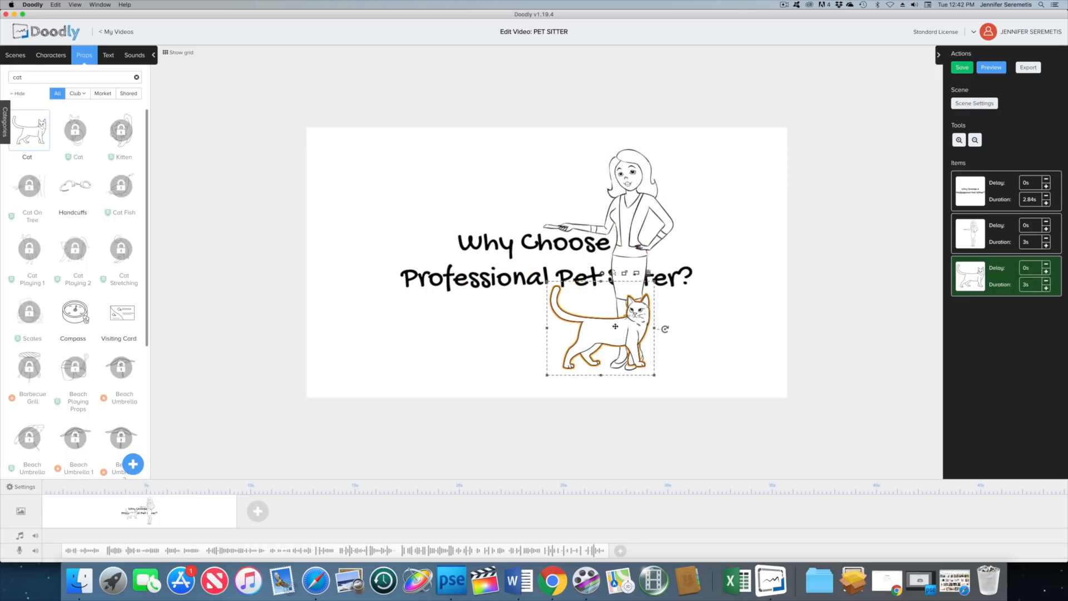
Lower the cat slightly, flip it horizontally so it faces left, and layer it behind the woman
right_click(611, 335)
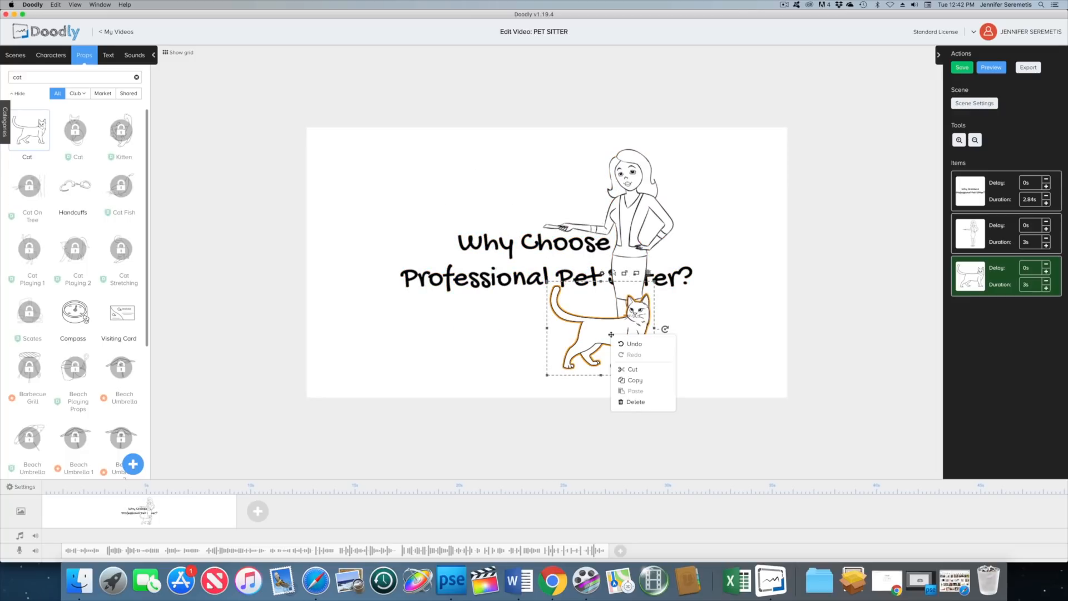
click(611, 335)
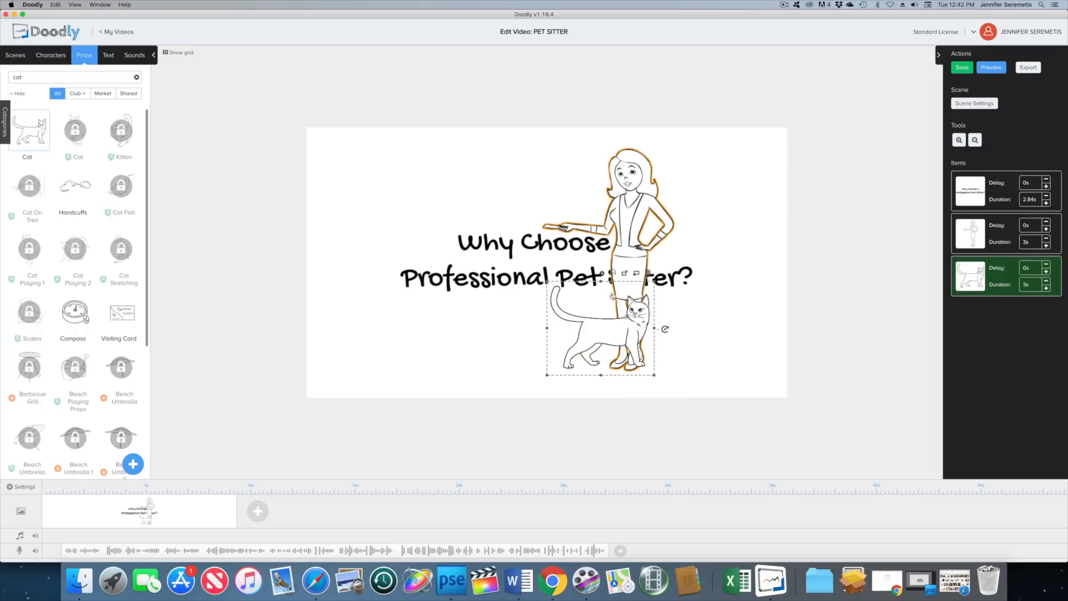
click(613, 325)
drag(613, 325, 605, 290)
click(622, 317)
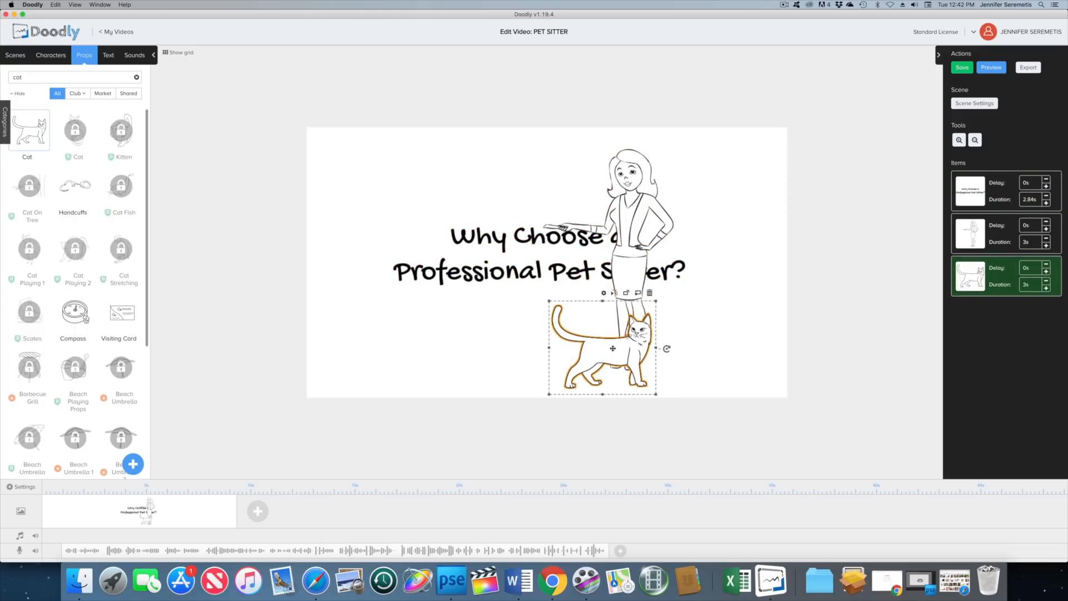
click(615, 291)
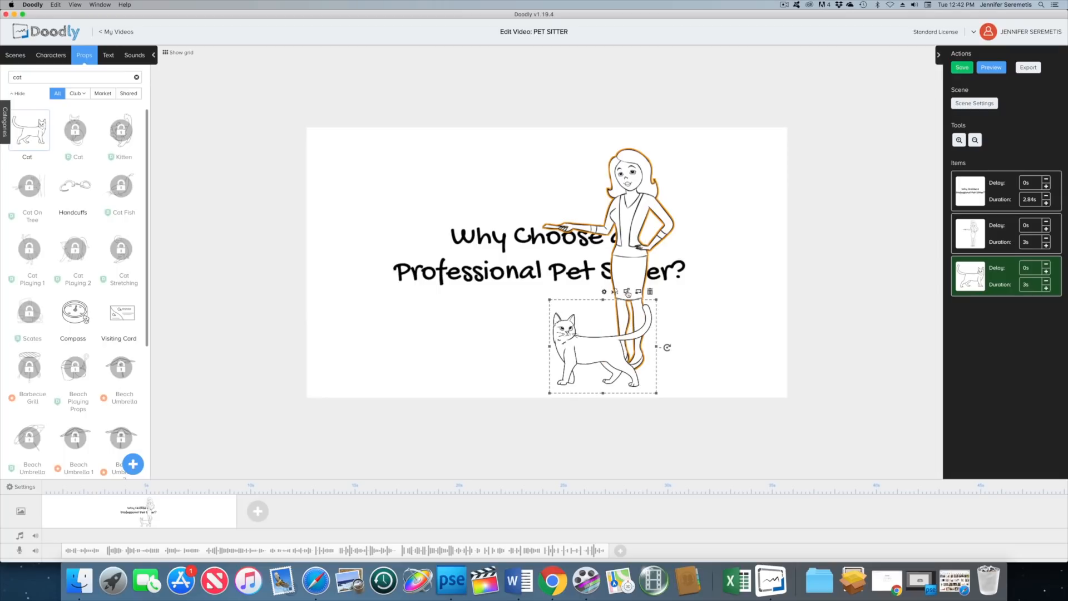
click(639, 292)
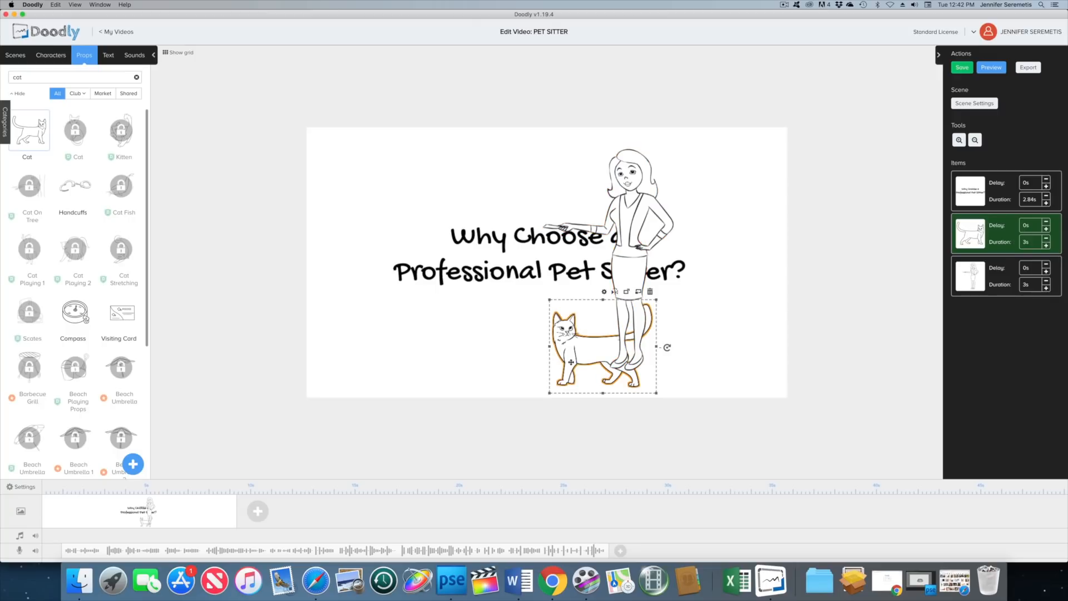
Fit the cat behind the woman's legs at a slightly smaller size and shift the title upward
drag(577, 353, 591, 323)
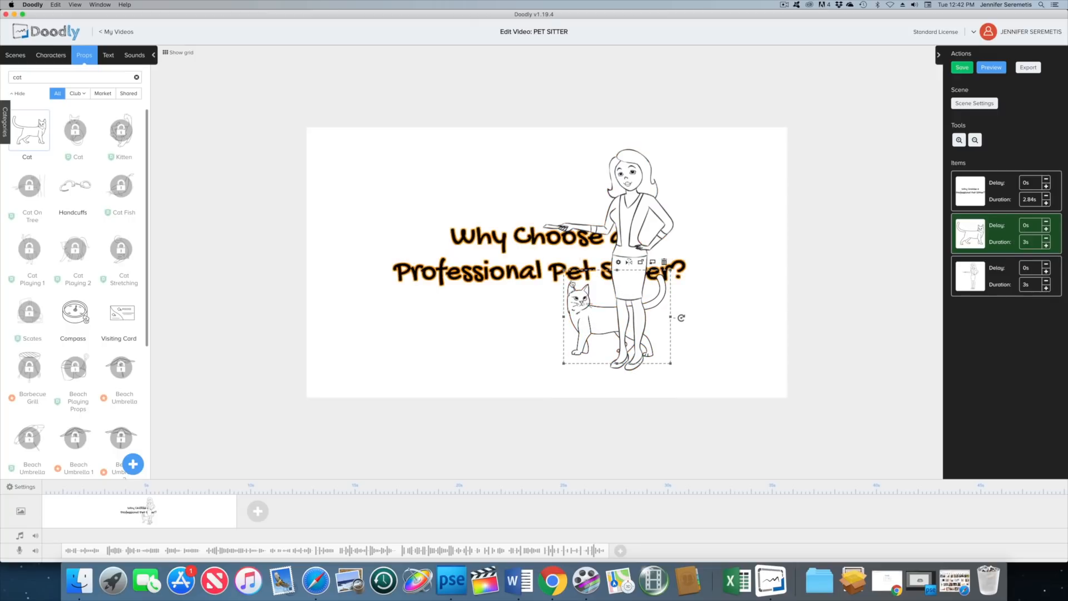
drag(565, 271, 568, 310)
click(590, 309)
click(506, 323)
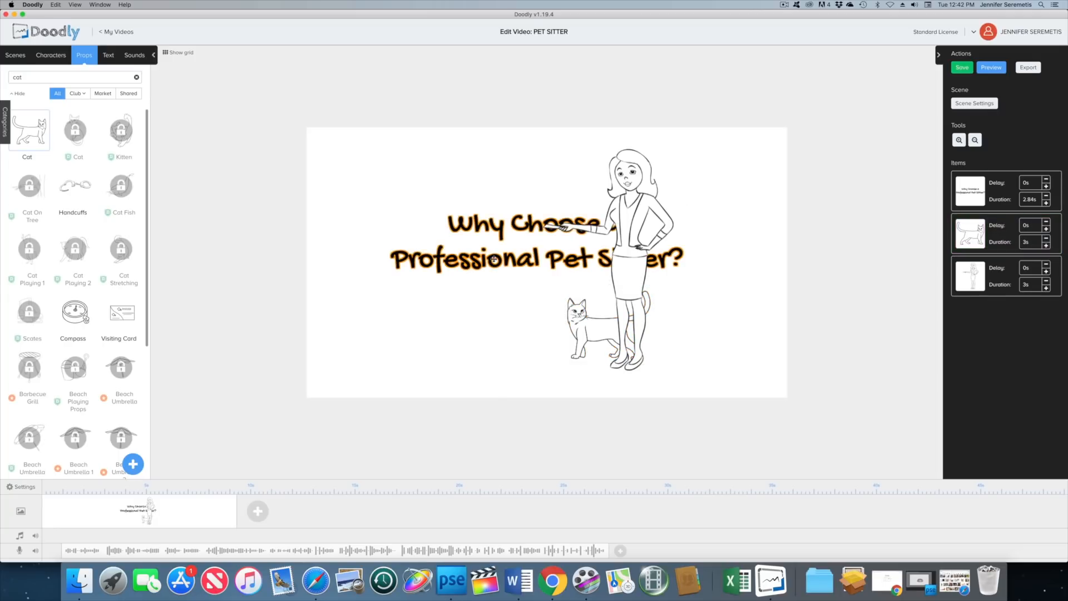
Shift the title left and the woman and cat right, so the title sits beside the woman's outstretched hand
drag(491, 257, 413, 254)
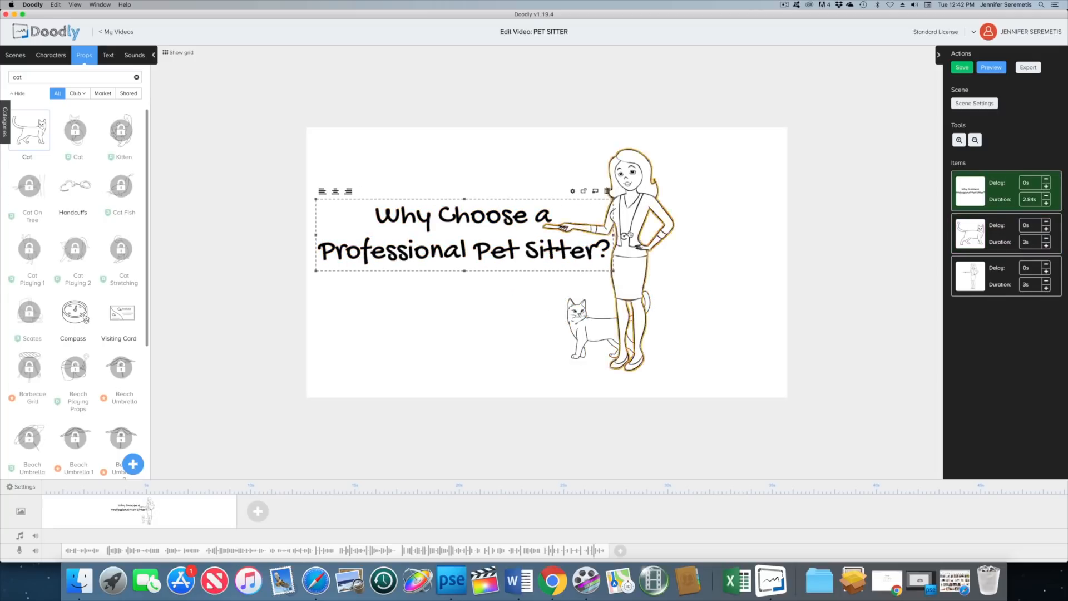
click(595, 326)
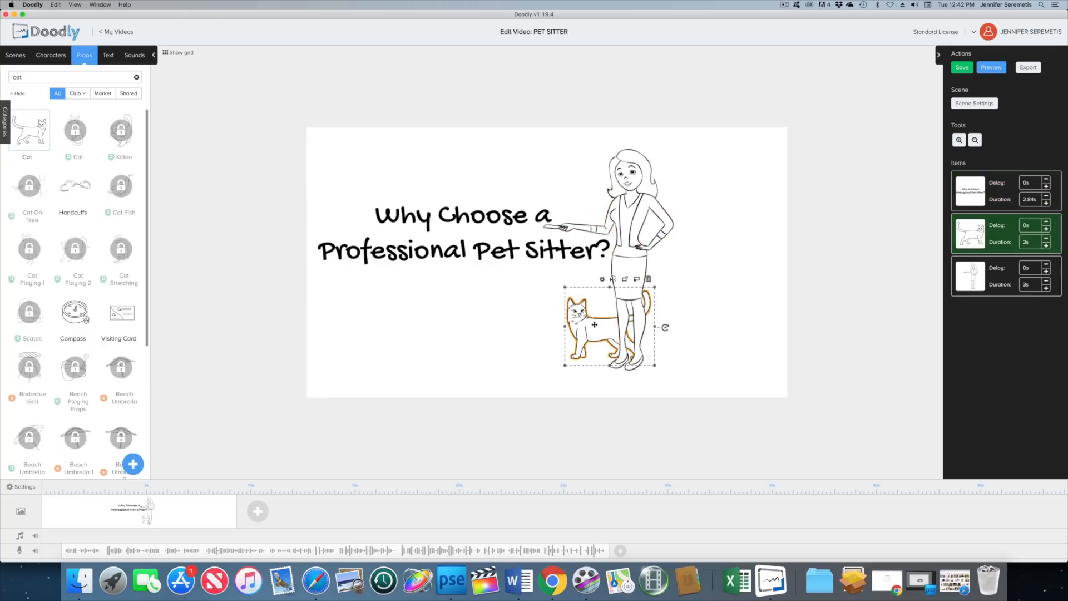
click(629, 246)
drag(629, 246, 674, 243)
click(607, 329)
drag(607, 329, 636, 326)
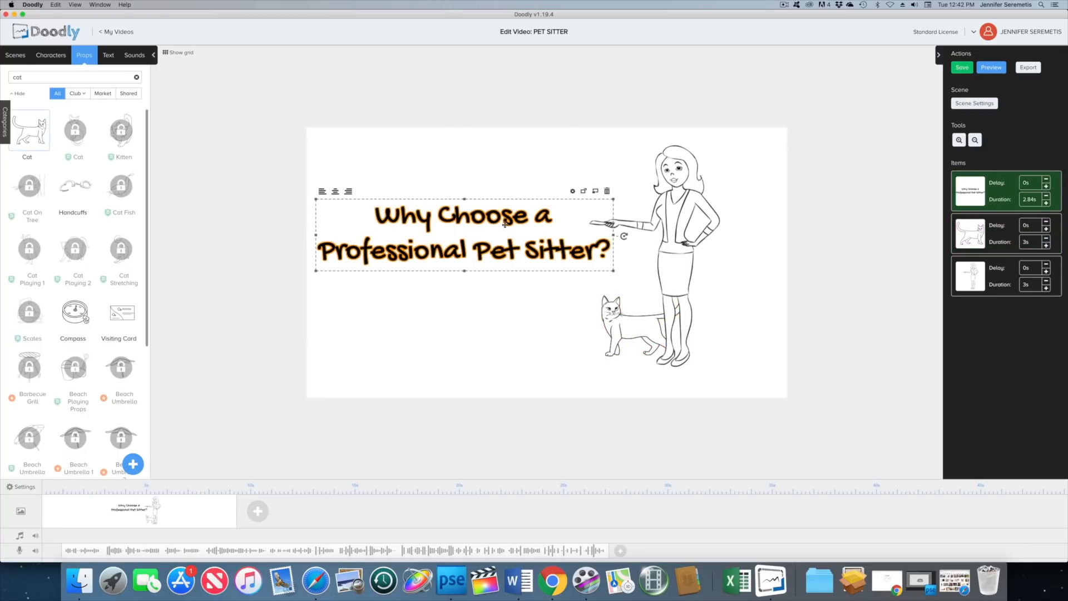
drag(506, 225, 537, 234)
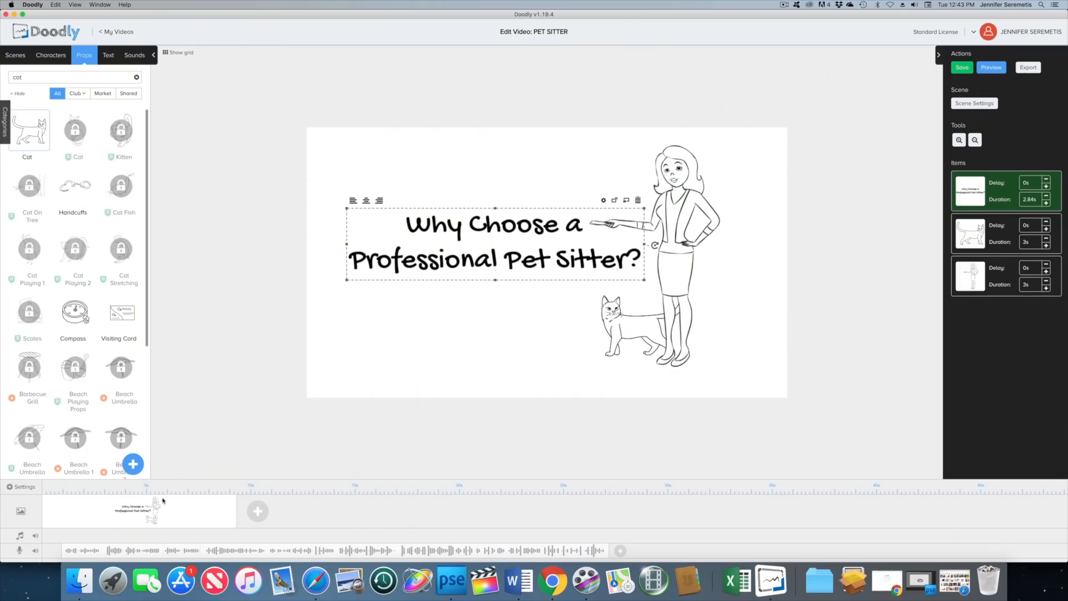
Preview the scene to check the drawing order and timing of the title, cat and woman
right_click(159, 510)
click(164, 514)
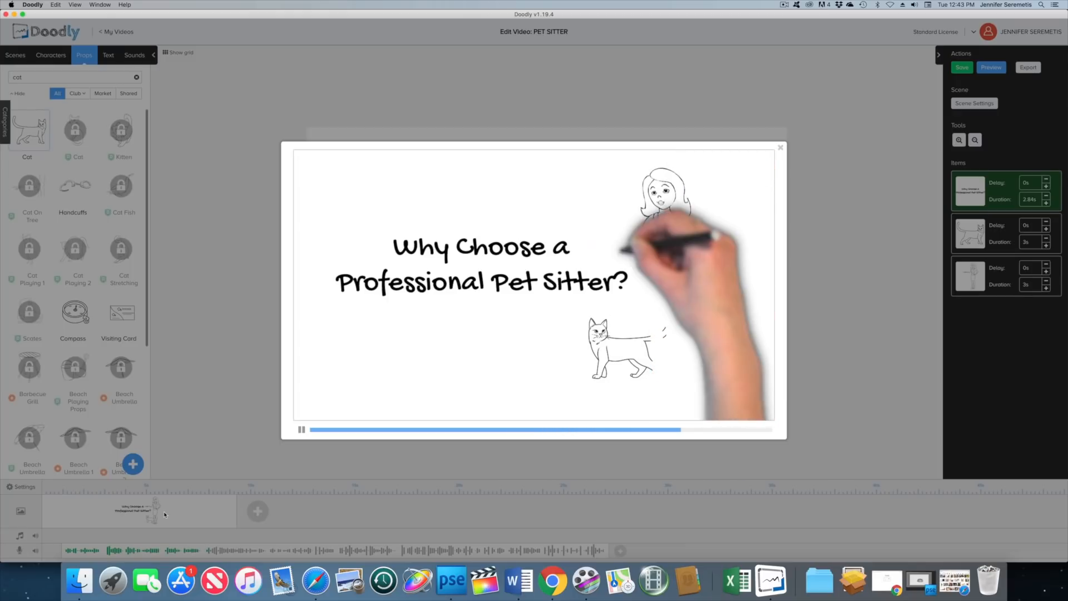
click(781, 148)
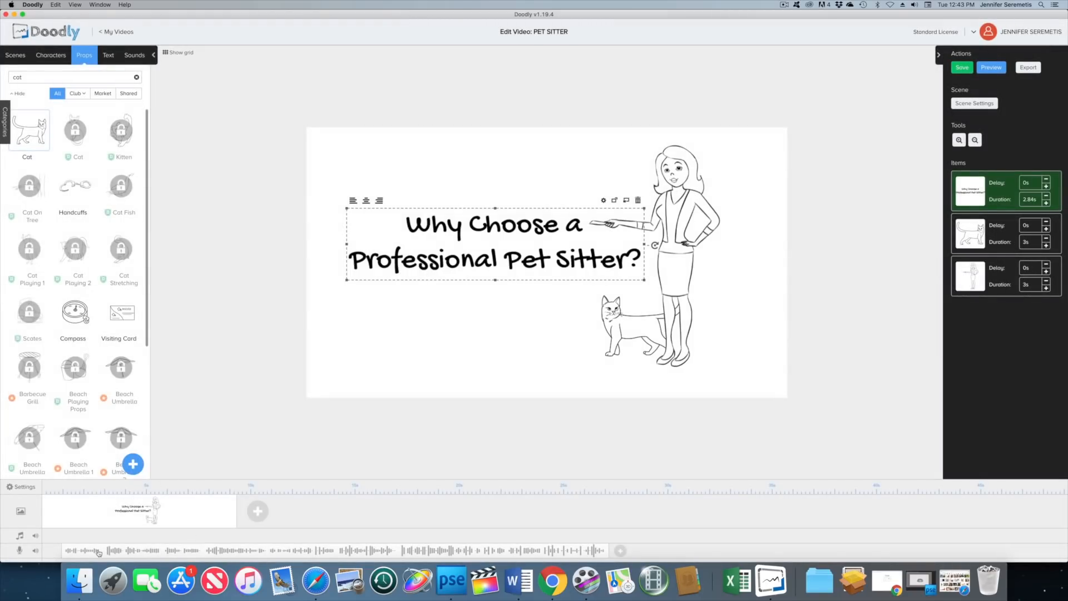
Shorten the scene on the timeline so the title's duration is 2.38s, and reduce the cat's duration to 0.77s
drag(237, 507, 206, 507)
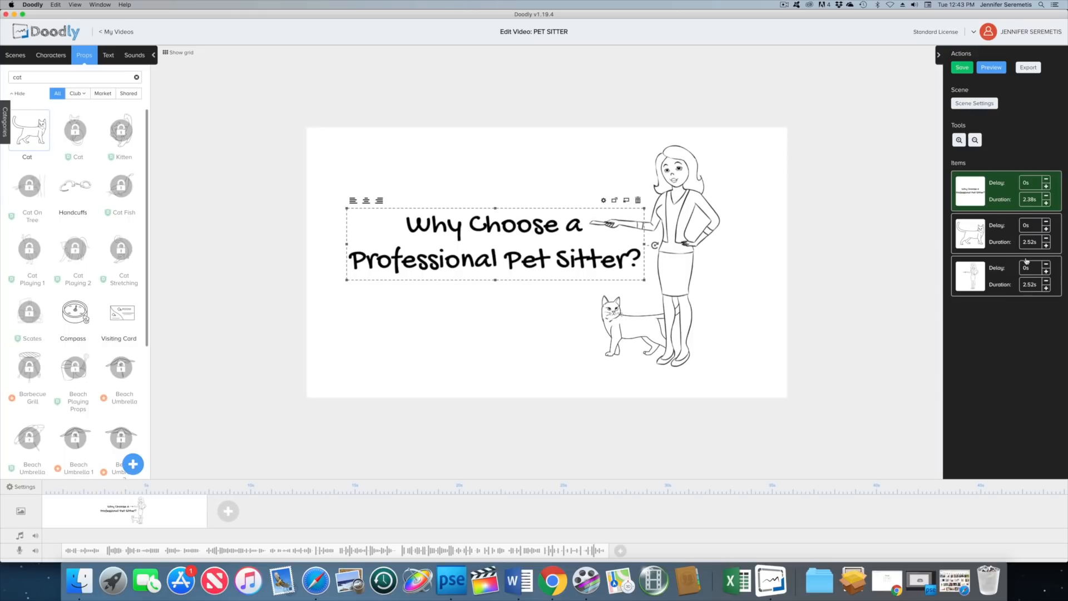
click(1047, 240)
click(1047, 239)
click(1047, 240)
click(1047, 240)
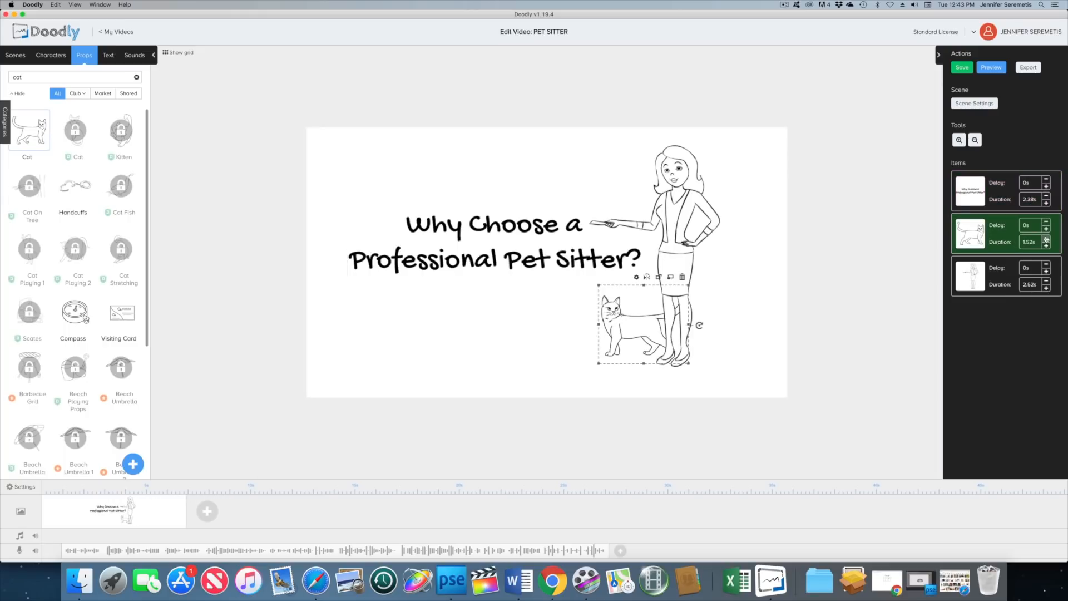
click(1047, 240)
click(1047, 240)
click(1046, 239)
Reduce the woman character's drawing duration to 0.77s
click(1045, 282)
click(1046, 282)
click(1045, 282)
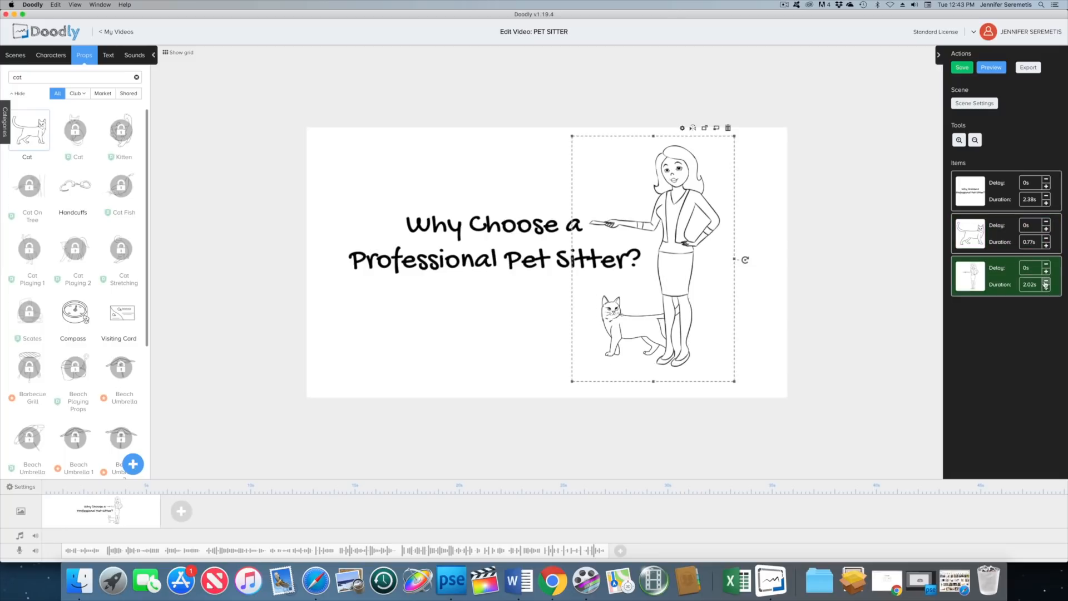
click(1046, 282)
click(1045, 282)
click(1045, 282)
click(1046, 284)
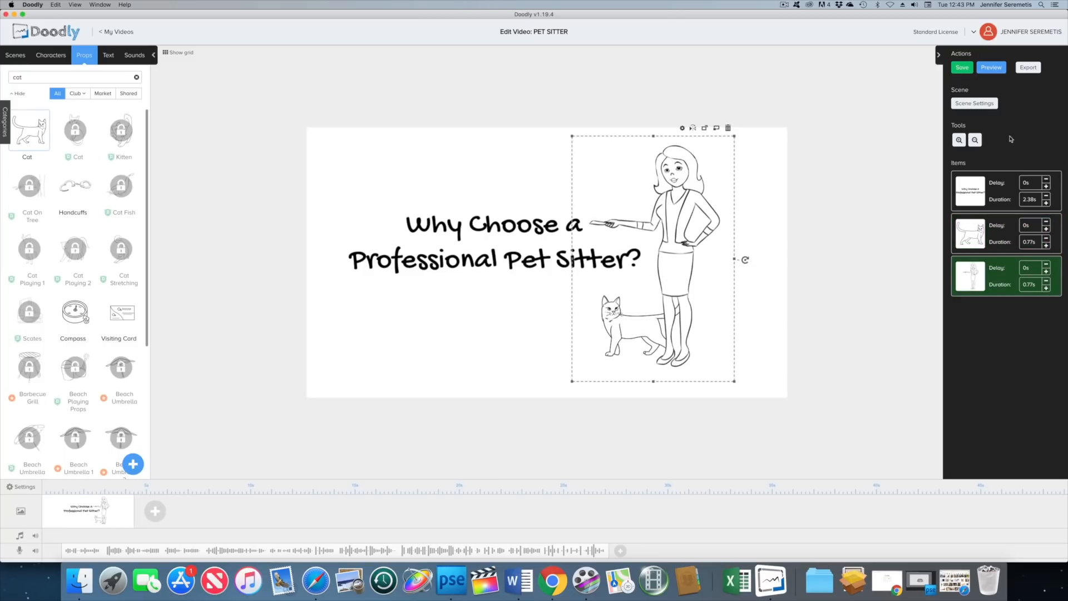
Reduce the title's duration to 1.38s and preview the retimed scene
click(1047, 196)
click(1047, 196)
click(1046, 195)
click(1047, 196)
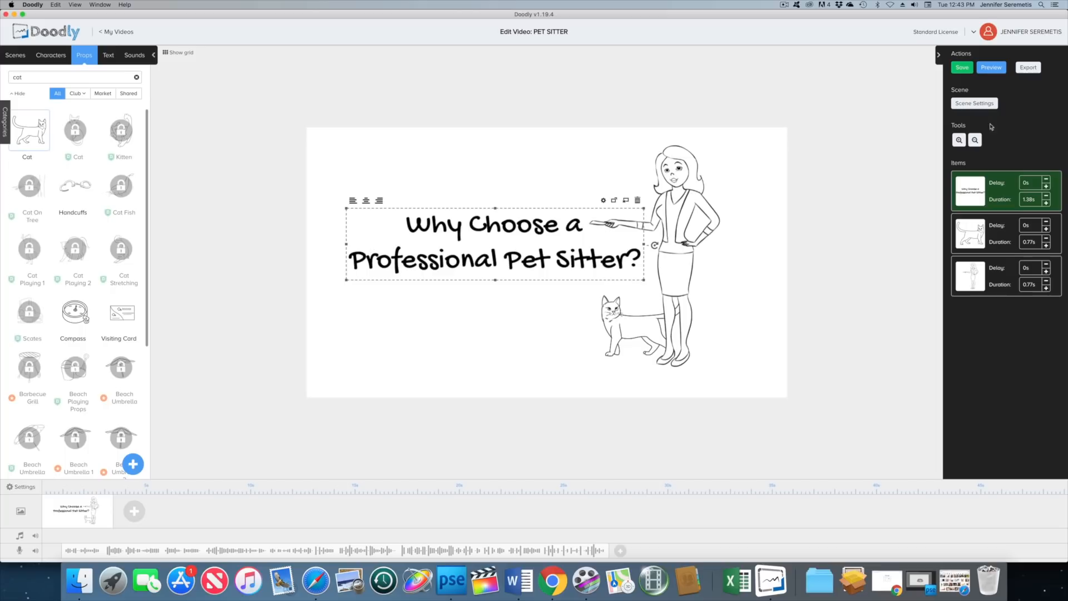
click(991, 69)
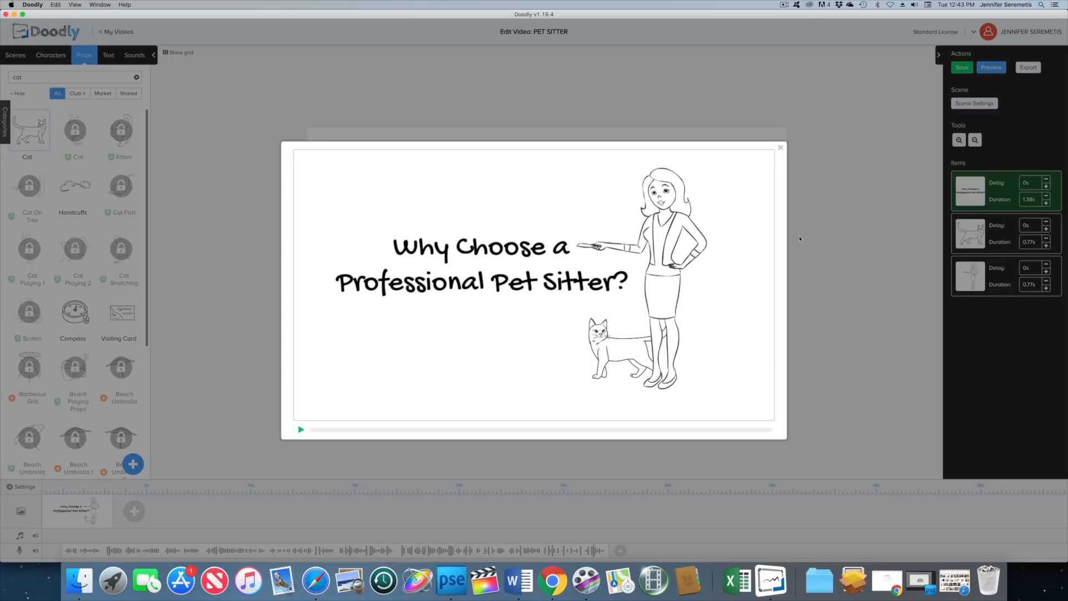
click(782, 148)
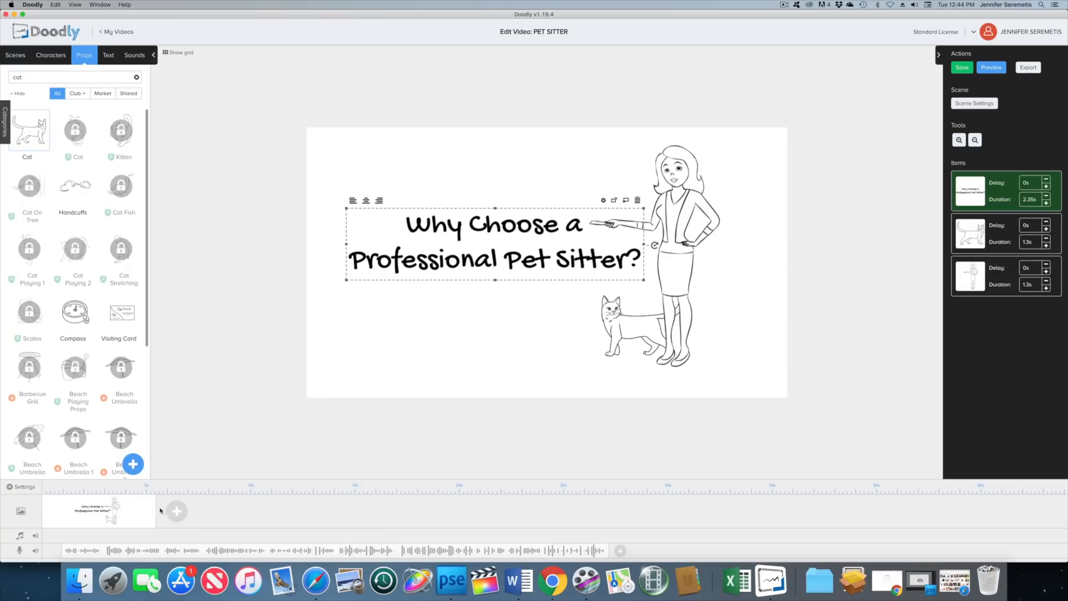
Lengthen the title scene until the title lasts 3.54s and the cat and woman 1.97s each, previewing it against the voice-over
drag(155, 510, 184, 514)
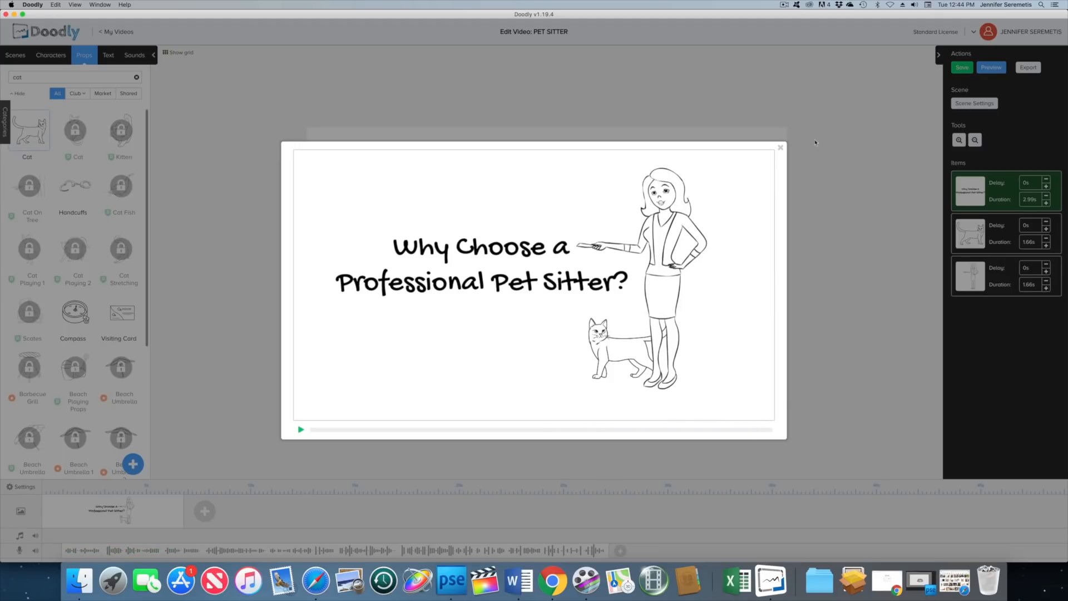
click(782, 147)
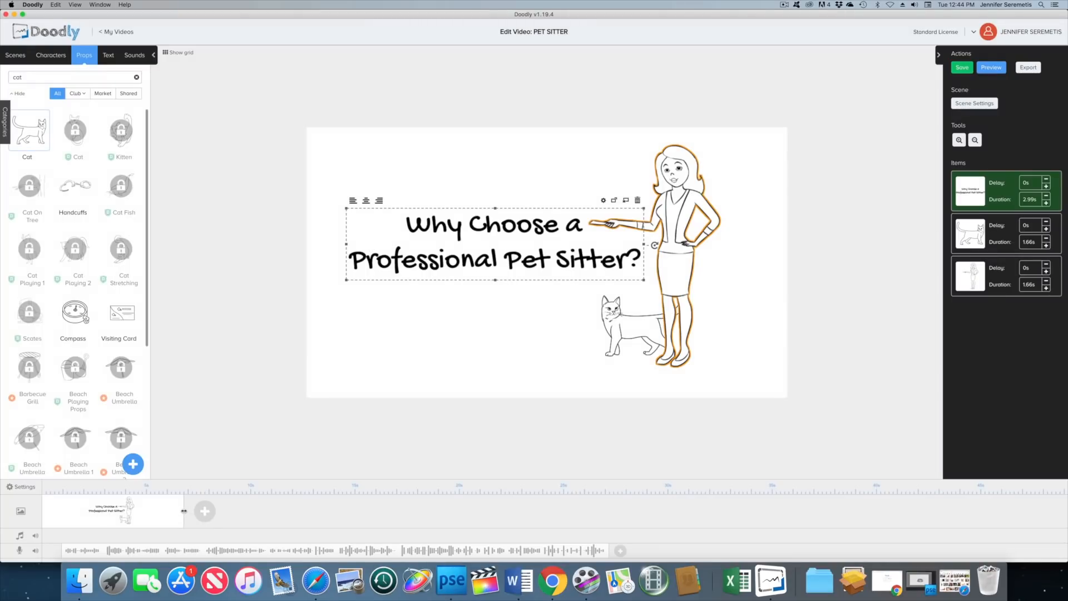
drag(184, 511, 208, 512)
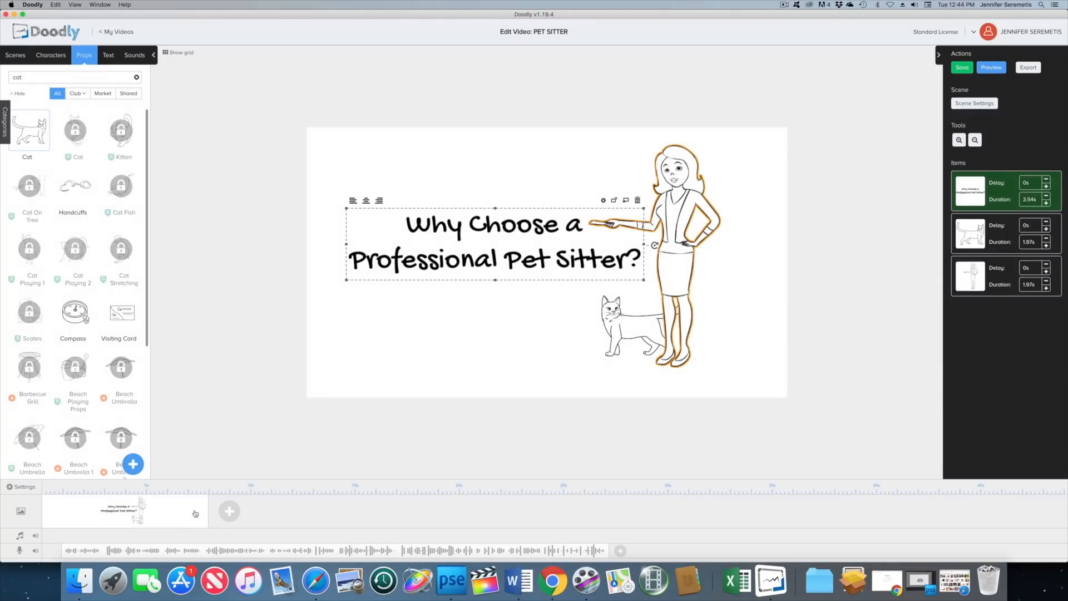
right_click(165, 513)
click(189, 517)
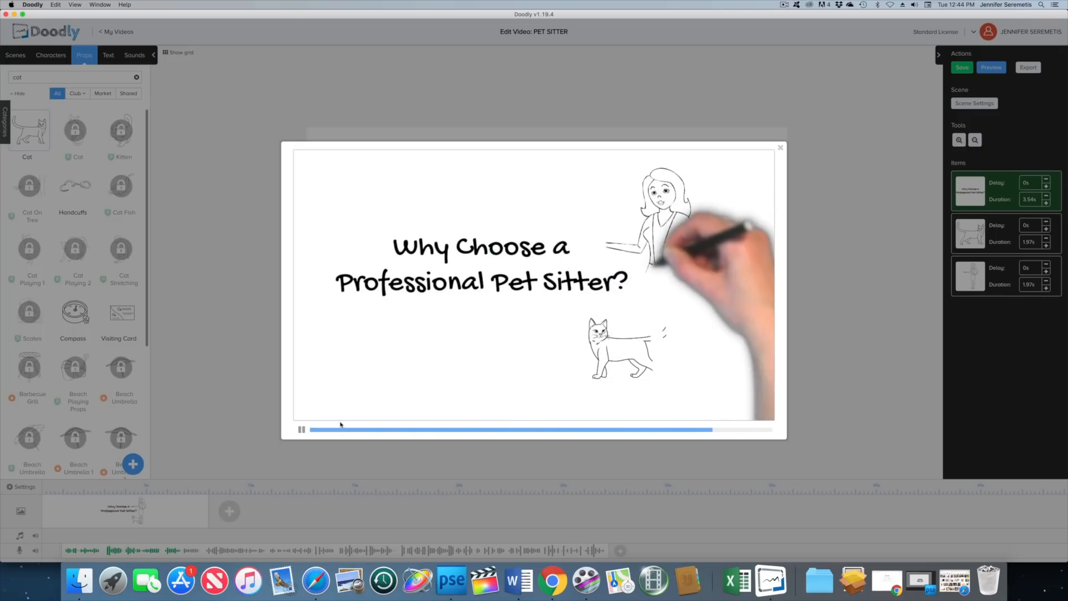
click(781, 148)
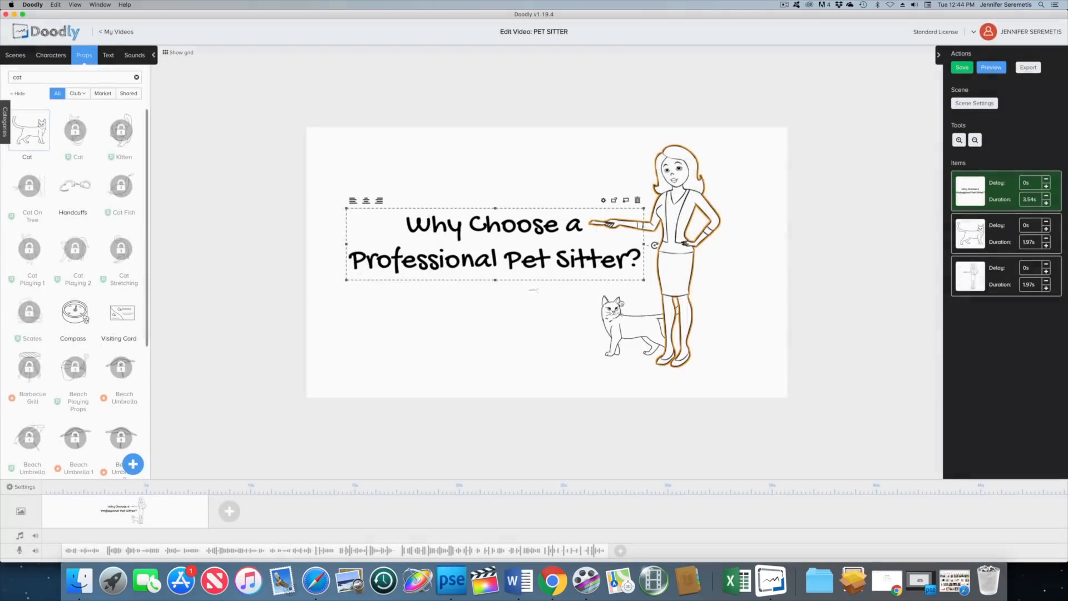
Add a blank second scene after the title scene and preview its timing against the voice-over
click(229, 512)
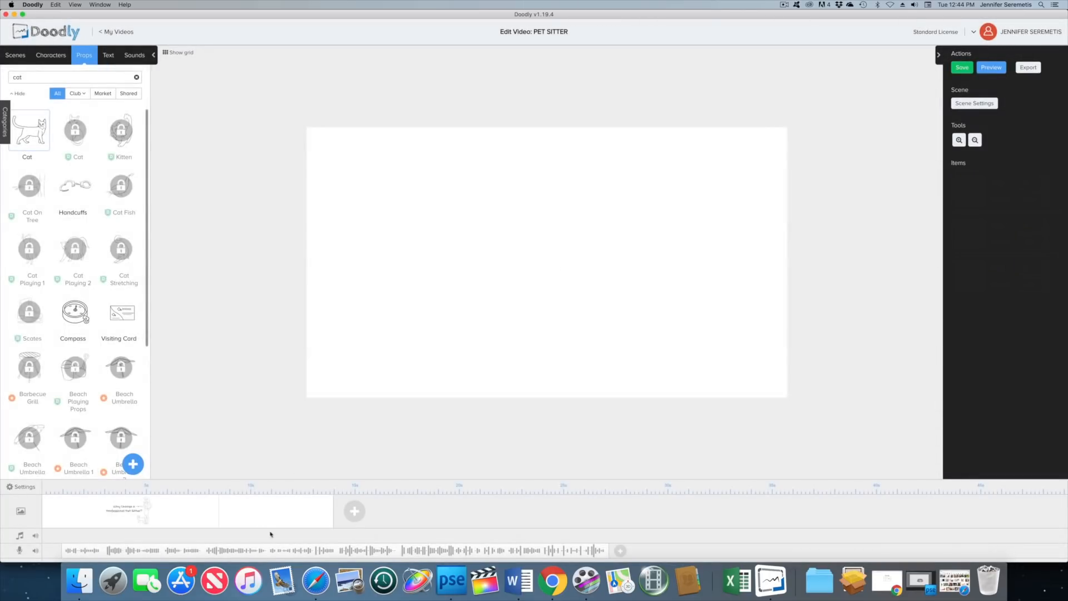
right_click(259, 508)
click(273, 511)
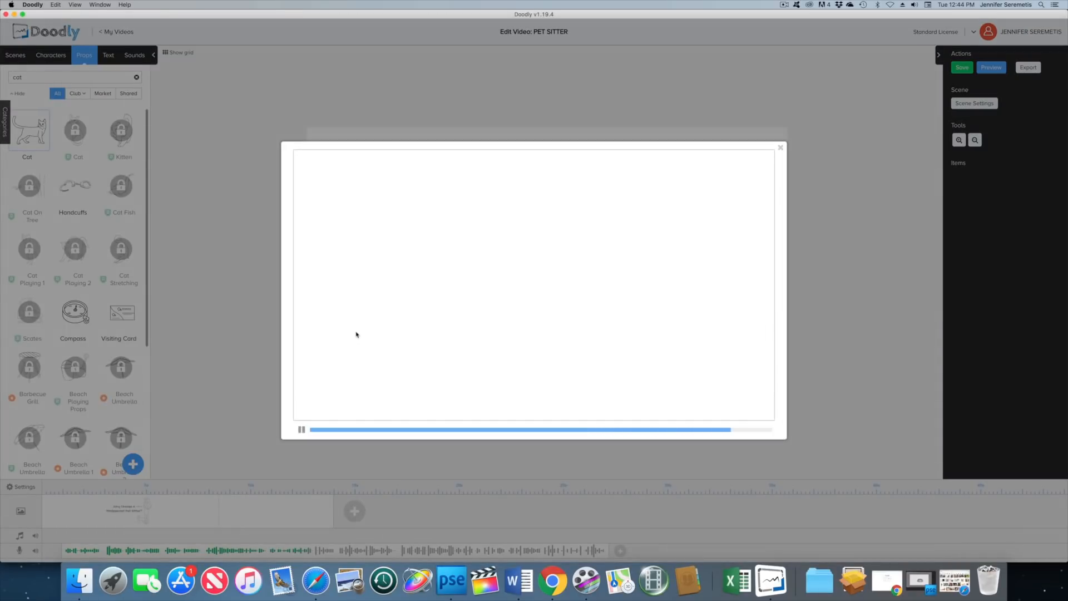
click(217, 233)
drag(333, 502, 337, 502)
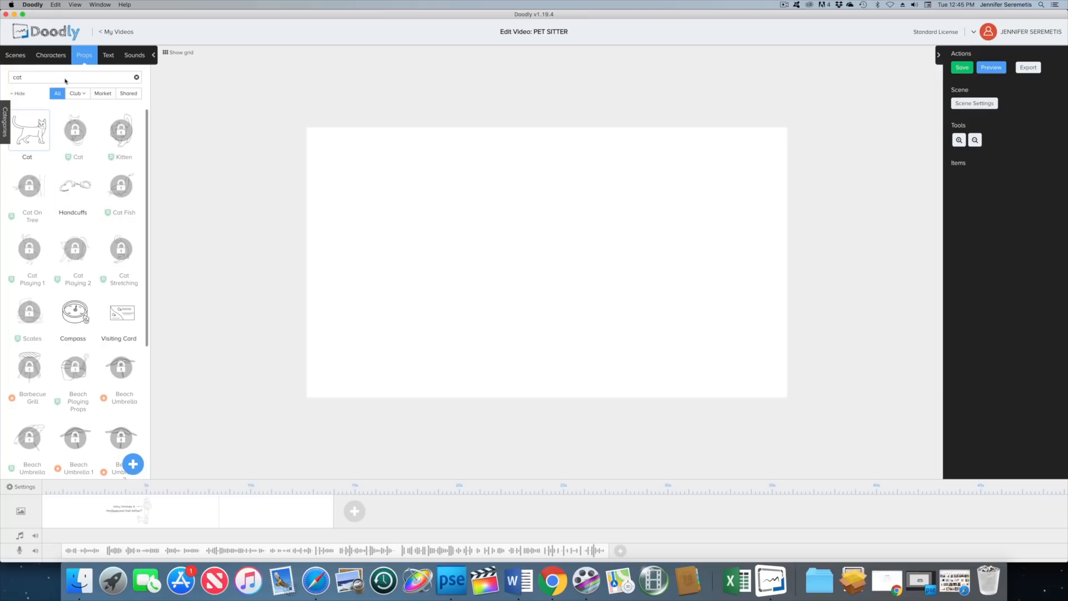
Add the unlocked Dog prop and the Emili Standing character to the second scene
text(dog)
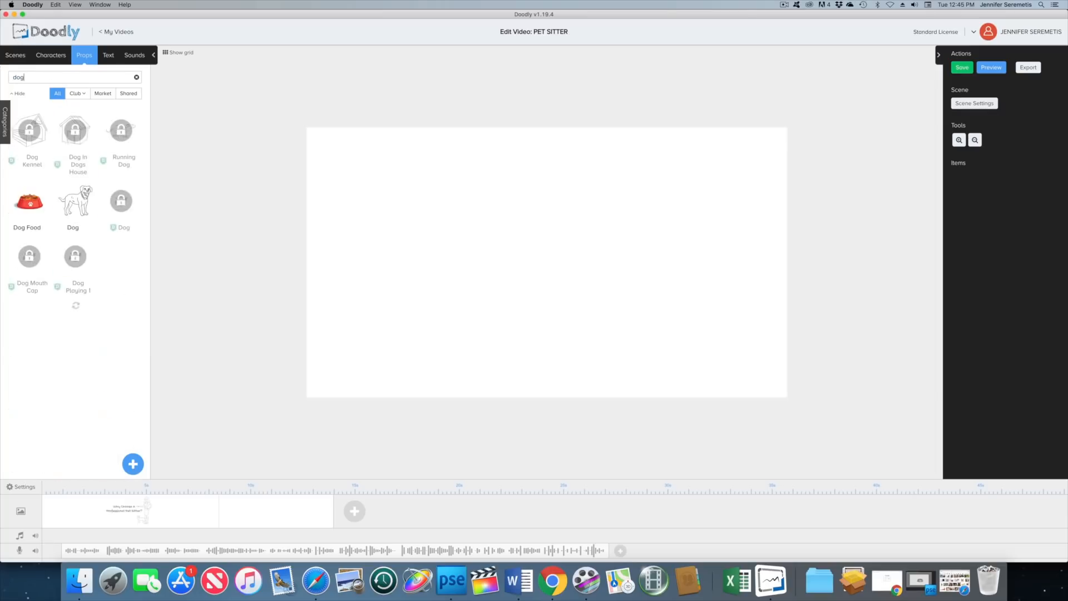
click(32, 135)
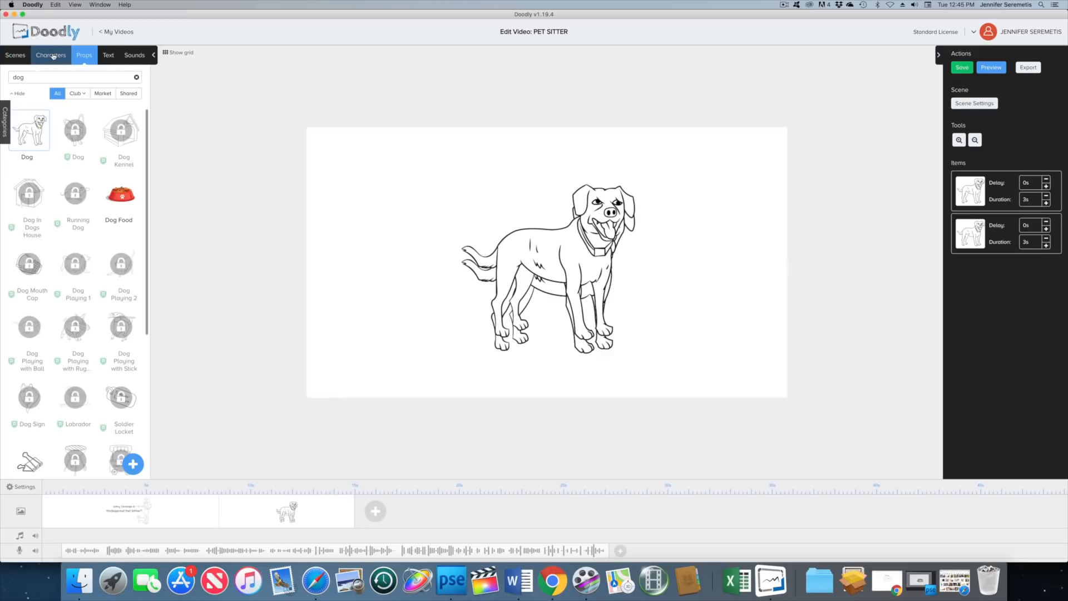
click(53, 56)
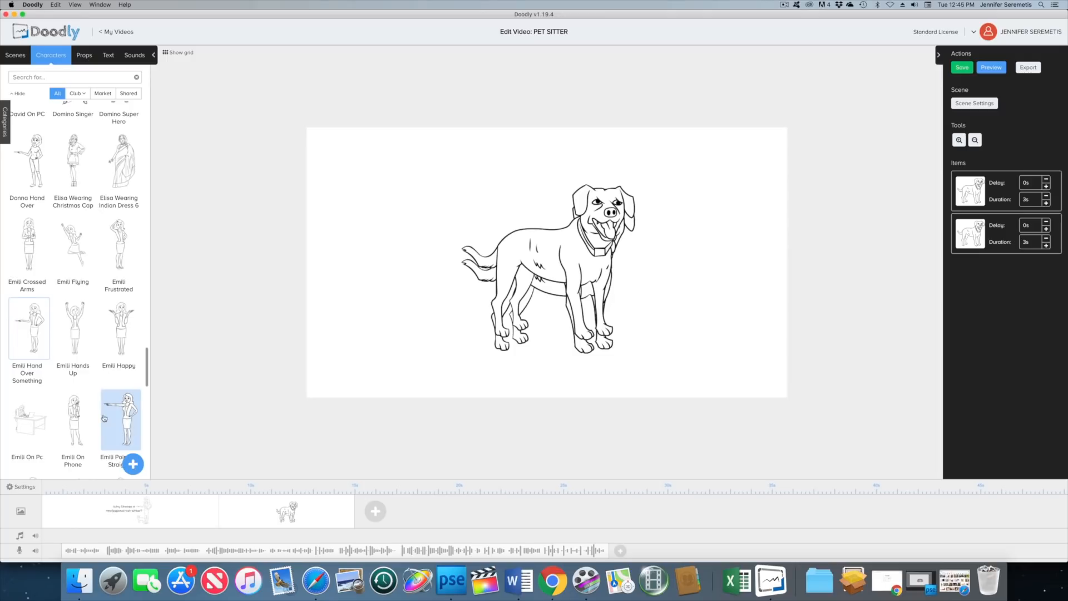
scroll(104, 418, down, 2)
scroll(104, 414, down, 3)
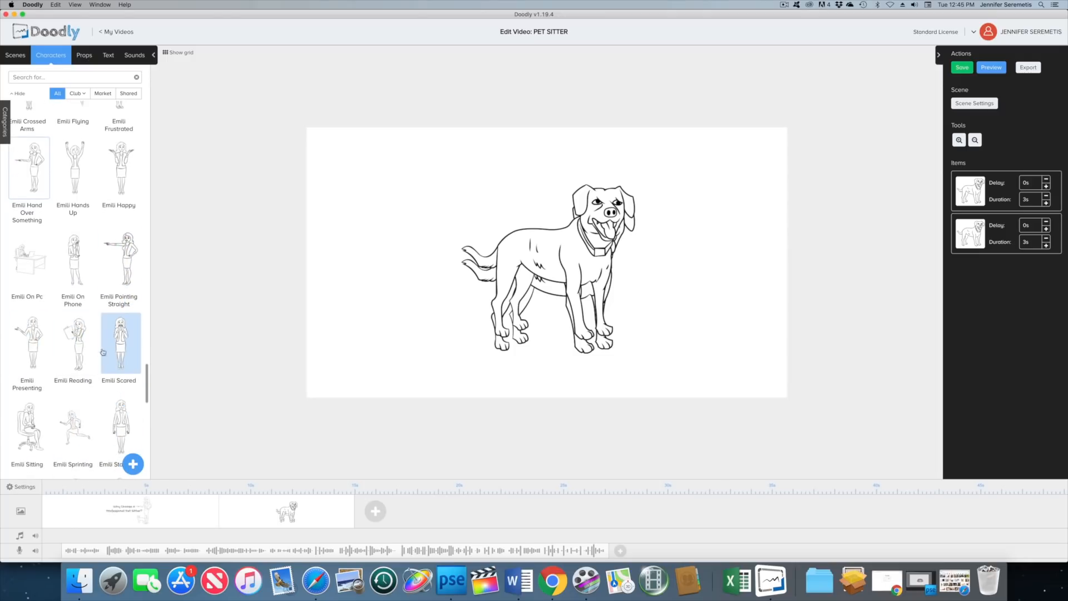
scroll(115, 416, down, 2)
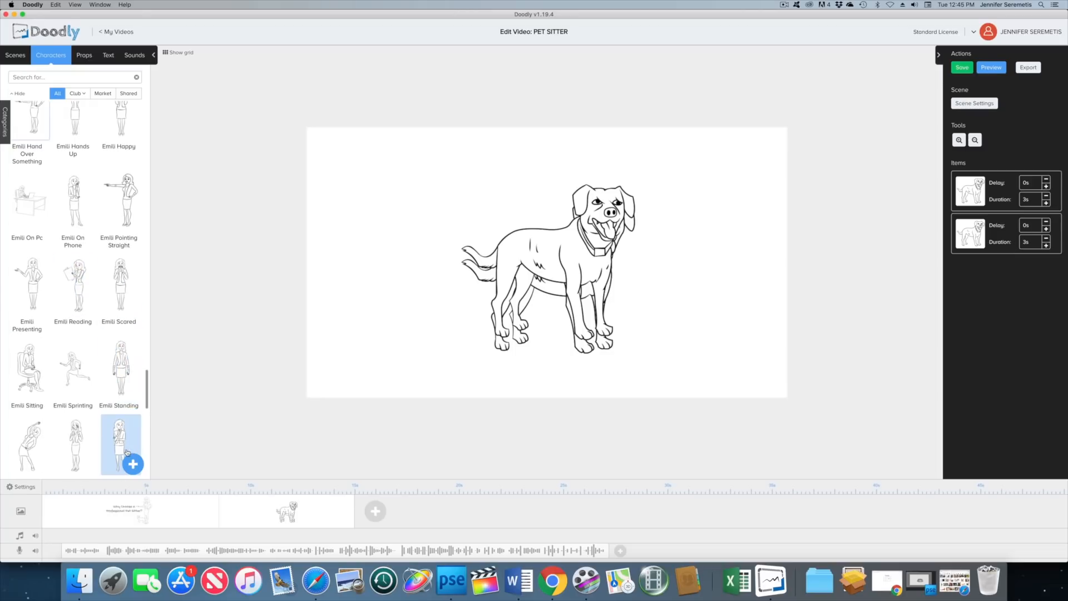
scroll(67, 438, down, 2)
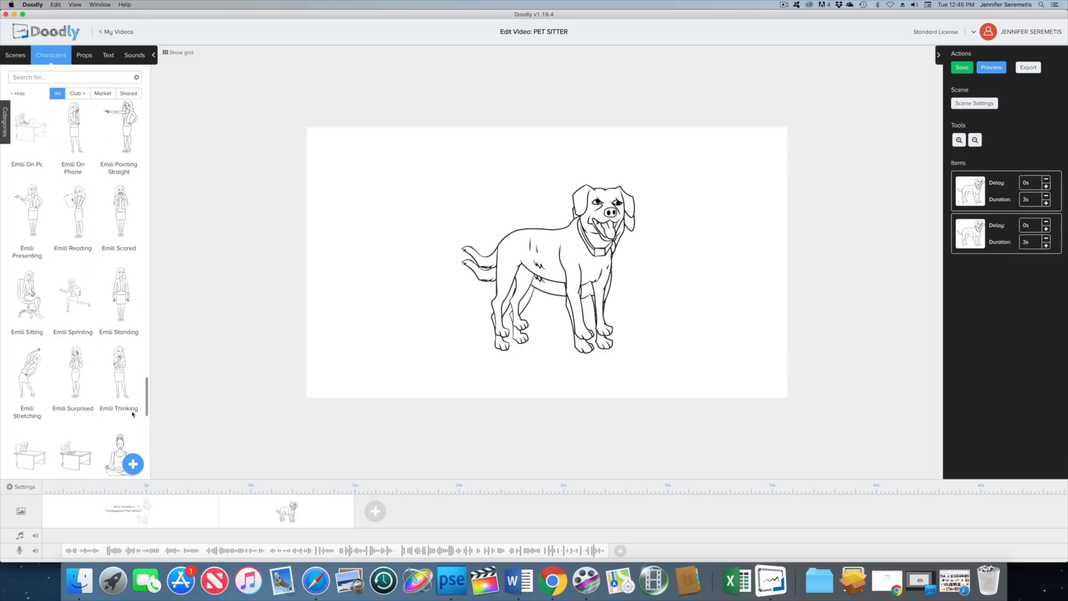
click(126, 284)
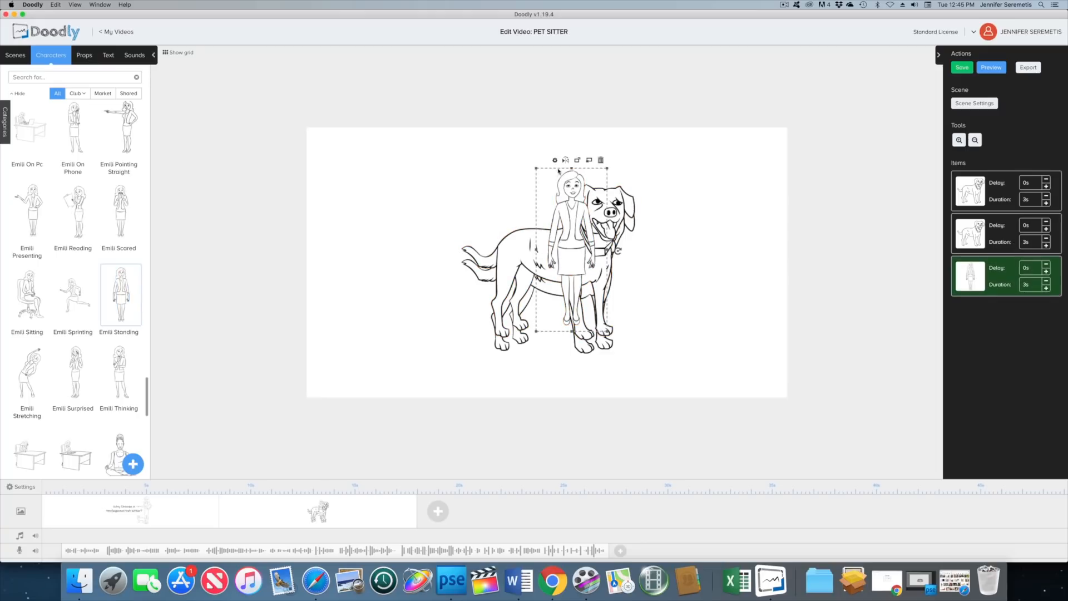
Enlarge the standing woman to most of the scene's height and place her behind the dog's tail
drag(537, 169, 493, 66)
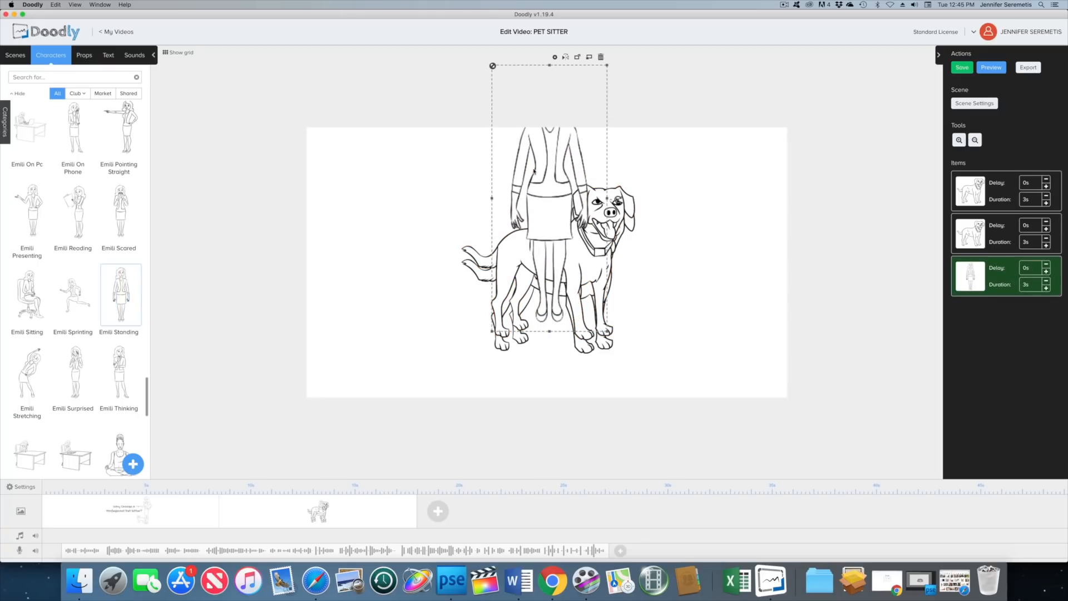
drag(551, 217, 416, 280)
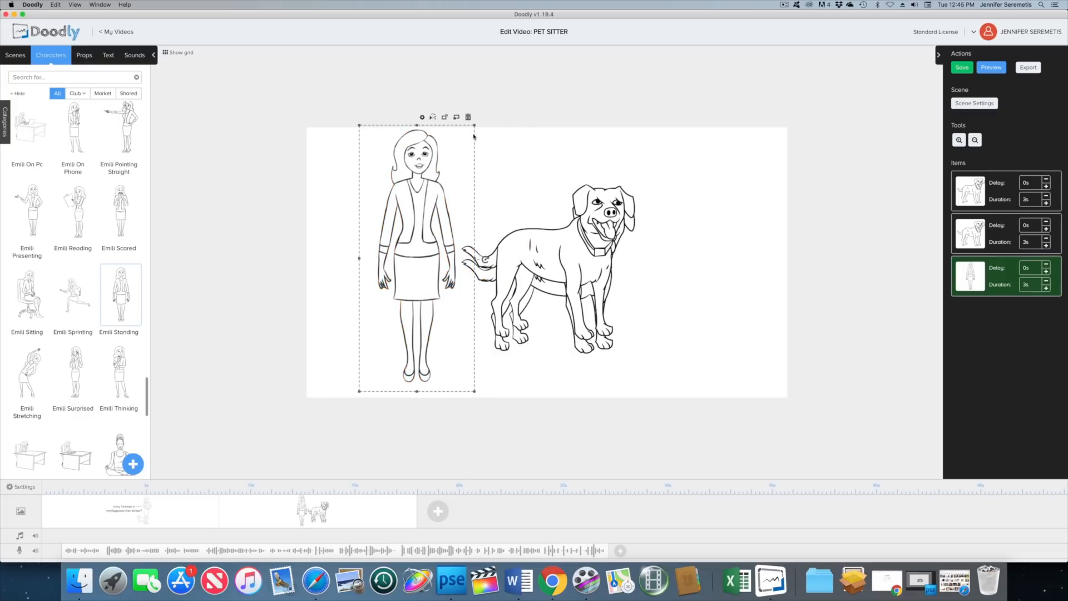
drag(476, 127, 456, 169)
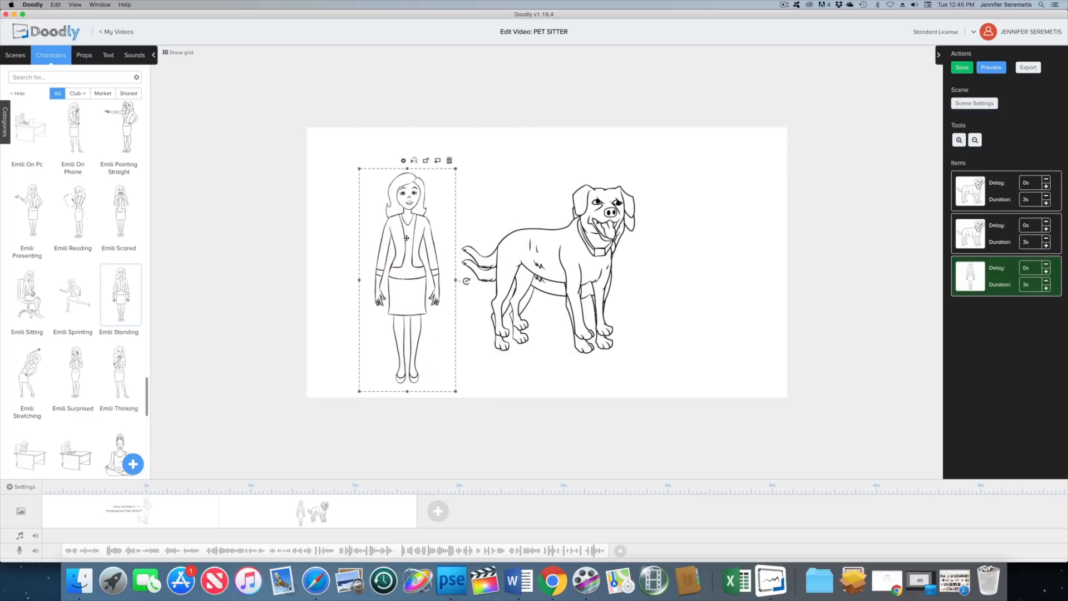
drag(407, 239, 412, 221)
Move one of the overlapping dogs aside and delete the duplicate from the scene
click(584, 259)
drag(649, 264, 716, 284)
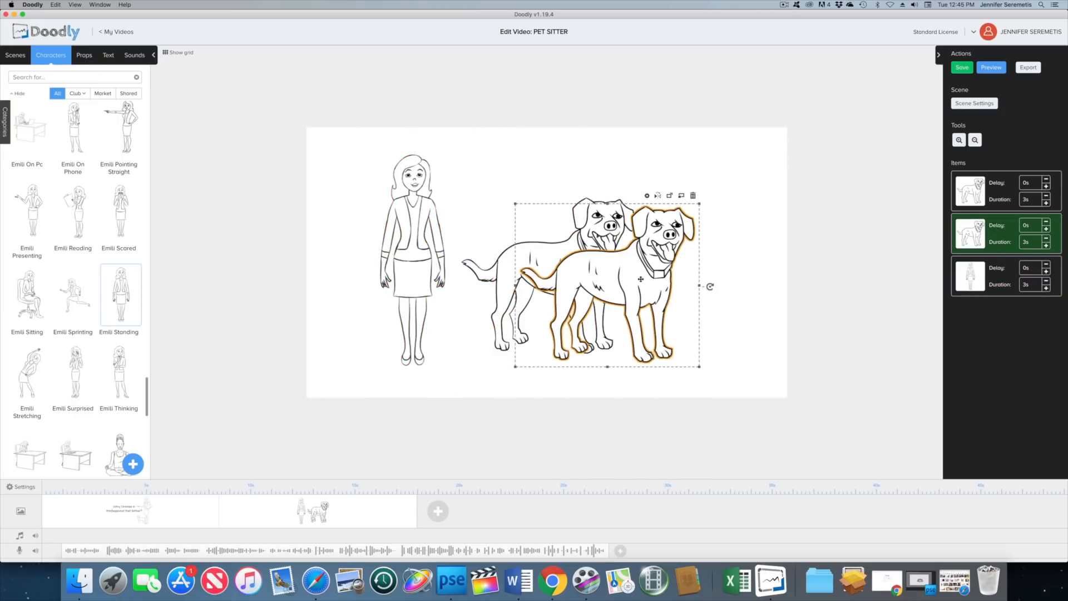
click(693, 196)
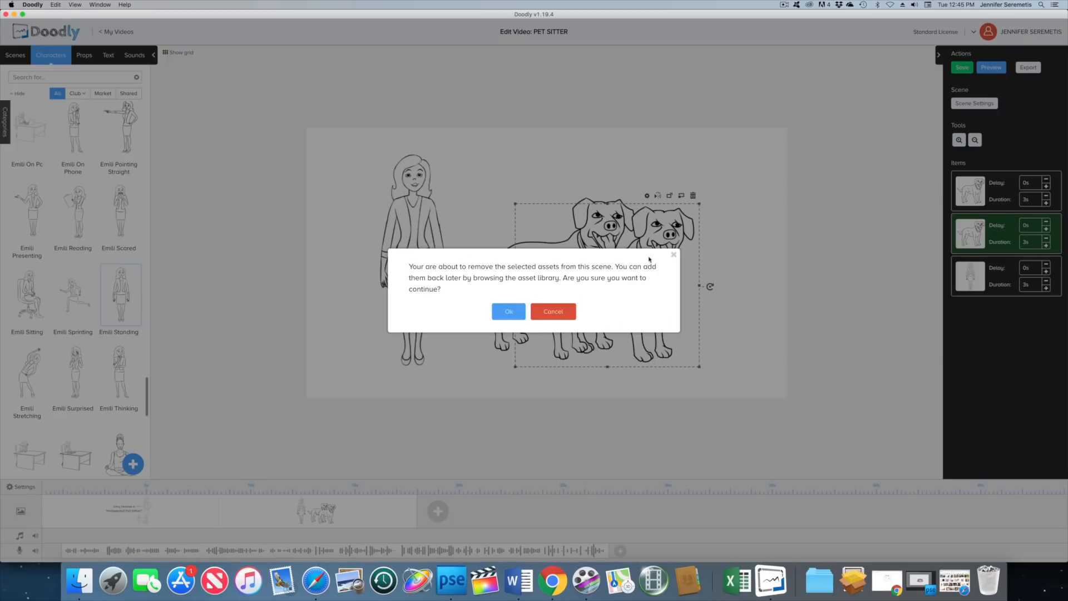
click(522, 311)
Shrink the remaining dog to about the woman's hip height and place it close beside her legs
click(645, 210)
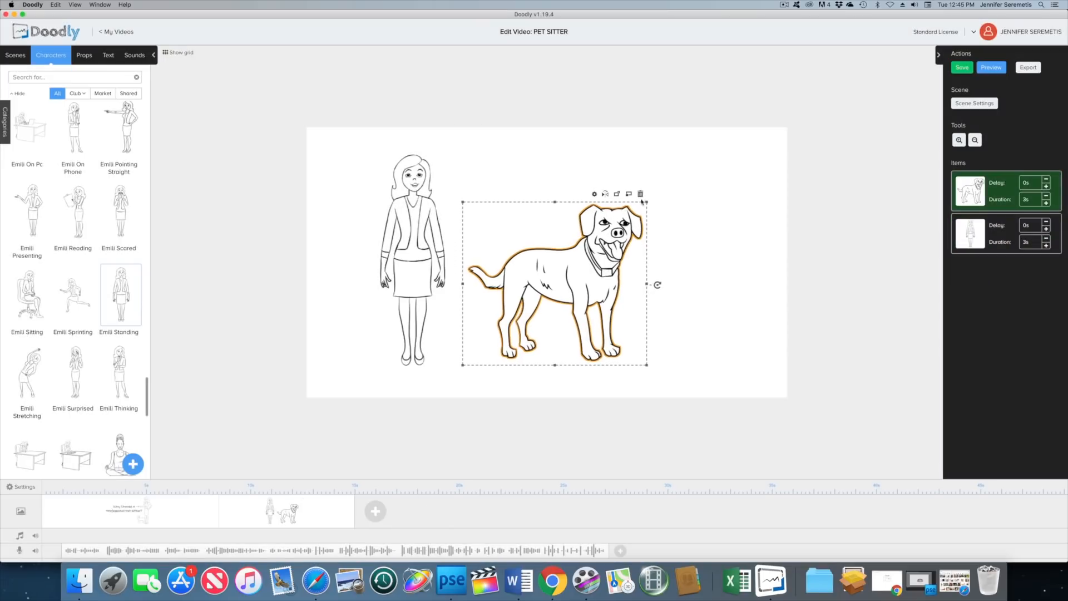
drag(644, 210, 567, 263)
drag(536, 337, 516, 336)
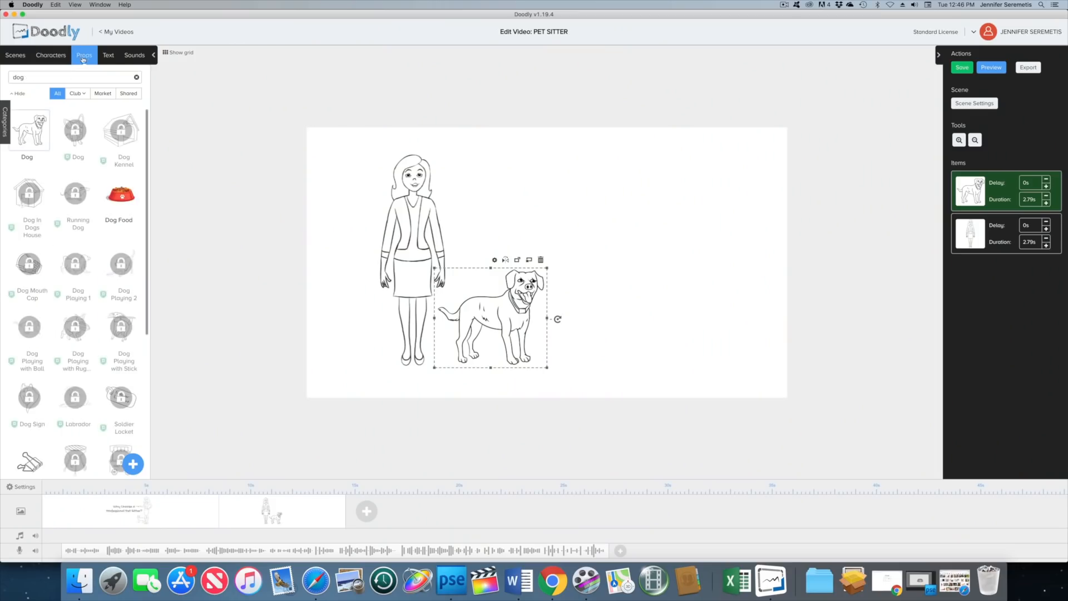
Add the Dog Food prop, scale the bowl down and place it in front of the dog
click(122, 197)
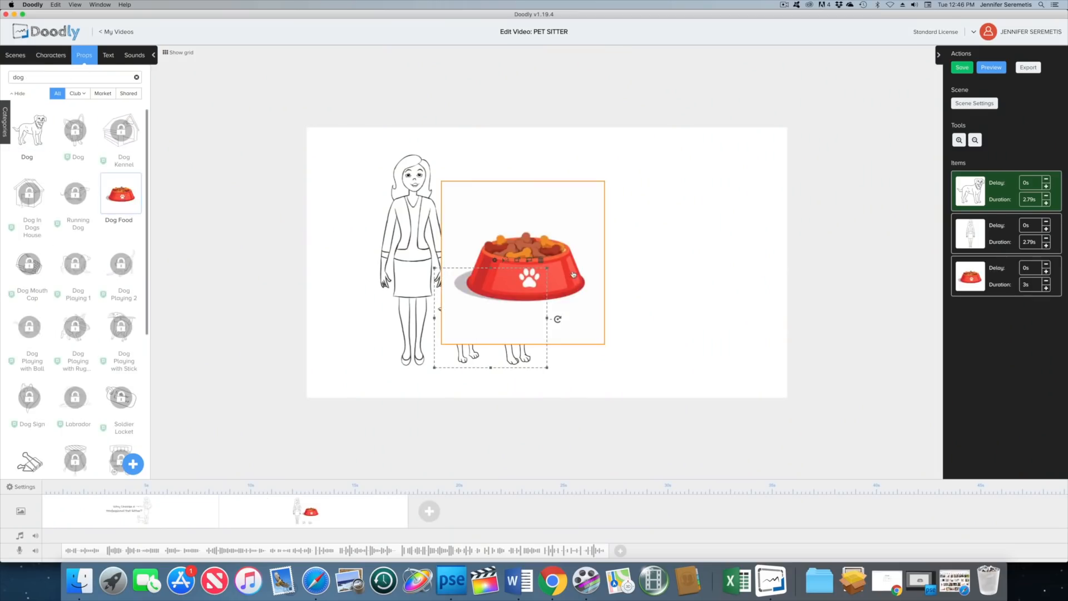
click(644, 299)
mouse_move(644, 299)
mouse_down()
mouse_move(710, 305)
mouse_move(700, 305)
mouse_up()
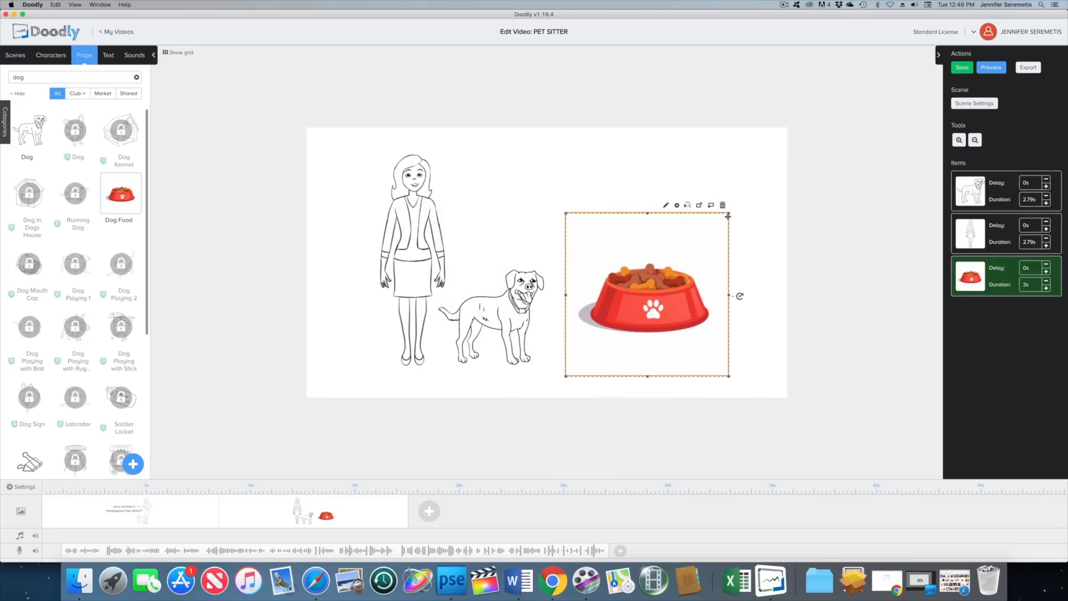
drag(730, 214, 661, 284)
drag(635, 322, 628, 326)
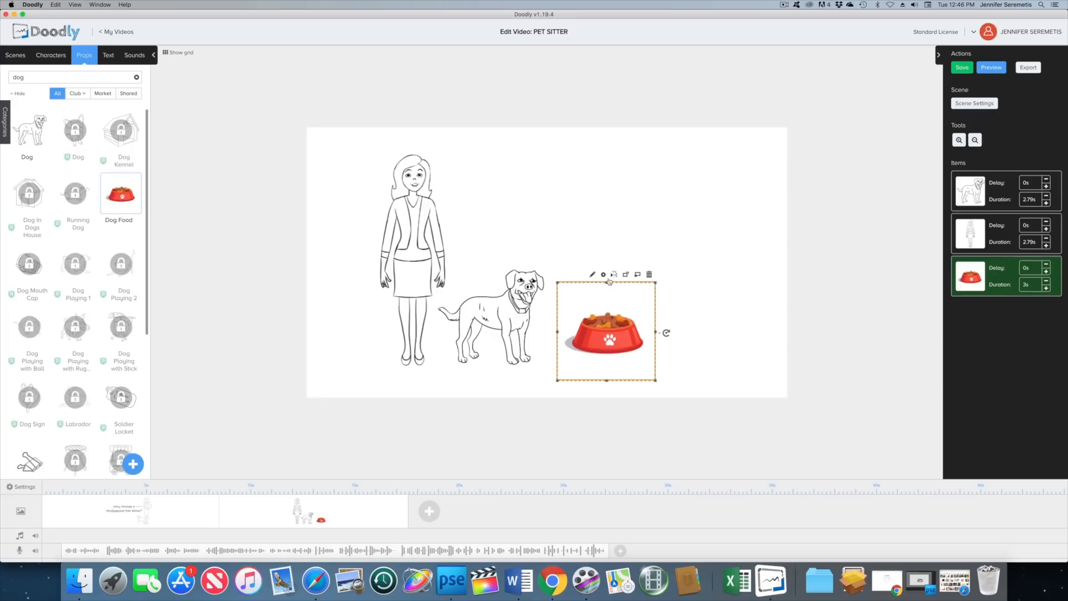
right_click(612, 340)
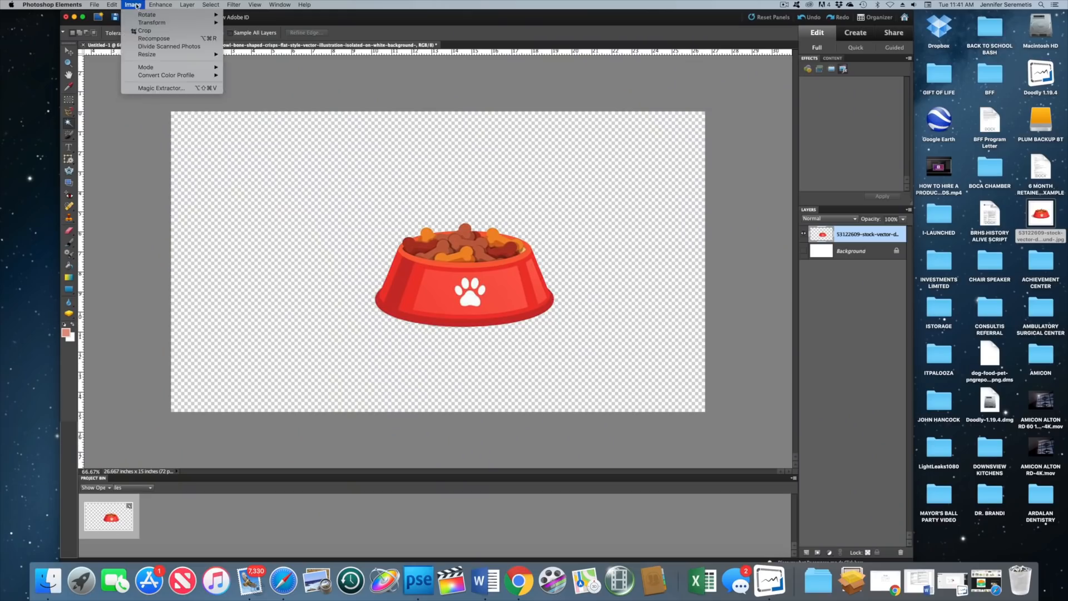
Switch to Photoshop Elements and convert the dog bowl image to black and white with moderately increased contrast
click(192, 91)
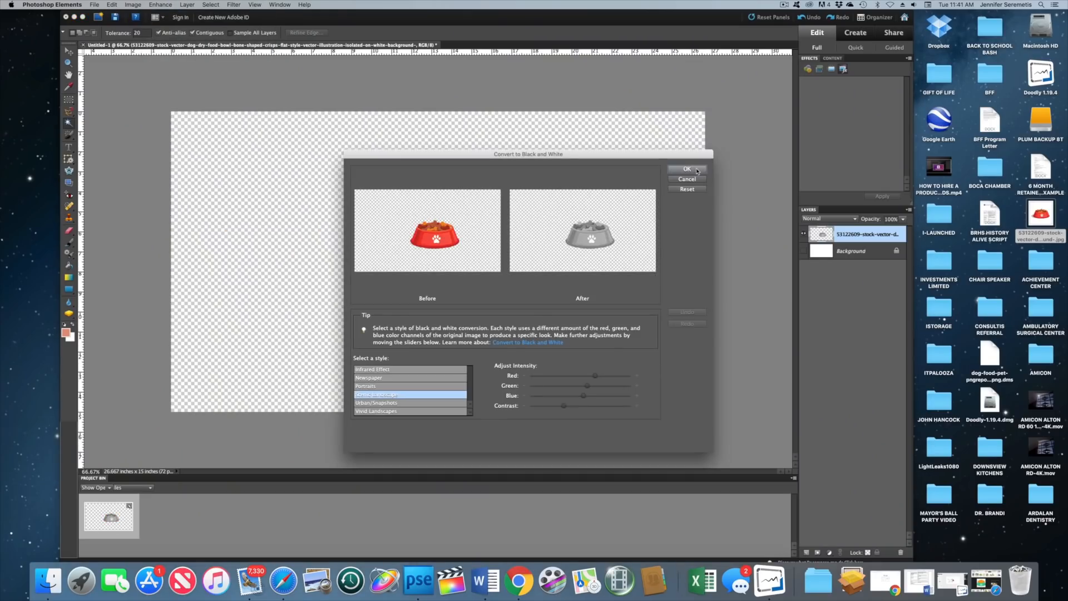
click(589, 406)
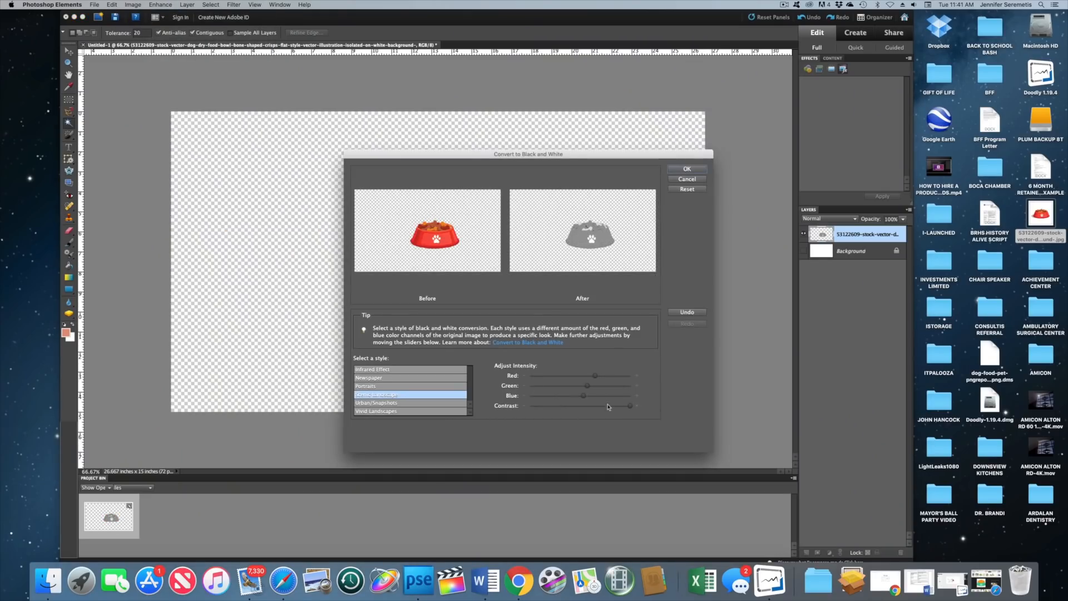
drag(581, 415, 584, 415)
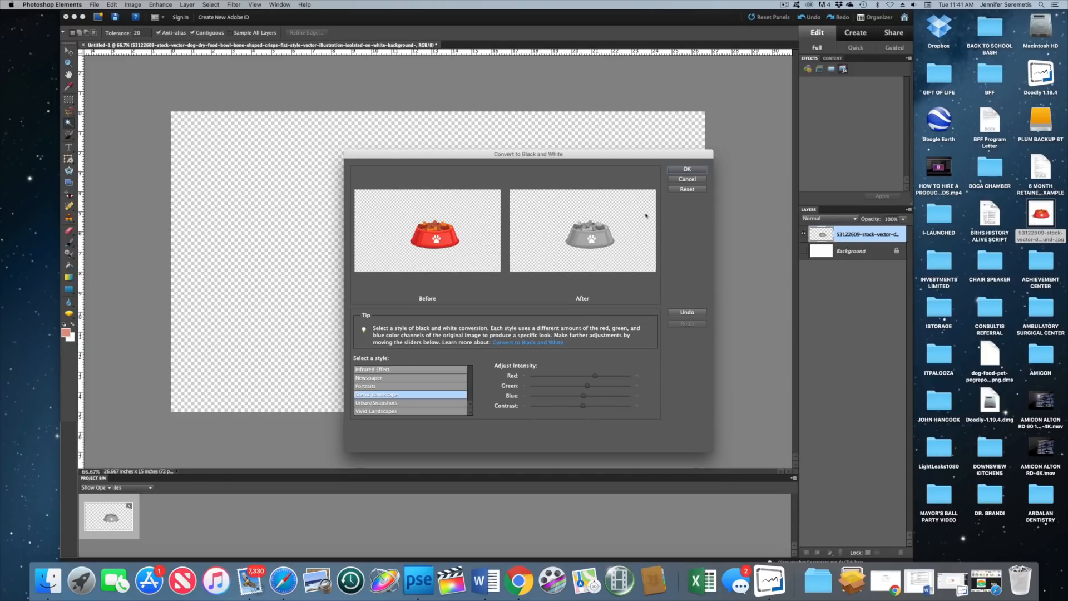
click(677, 168)
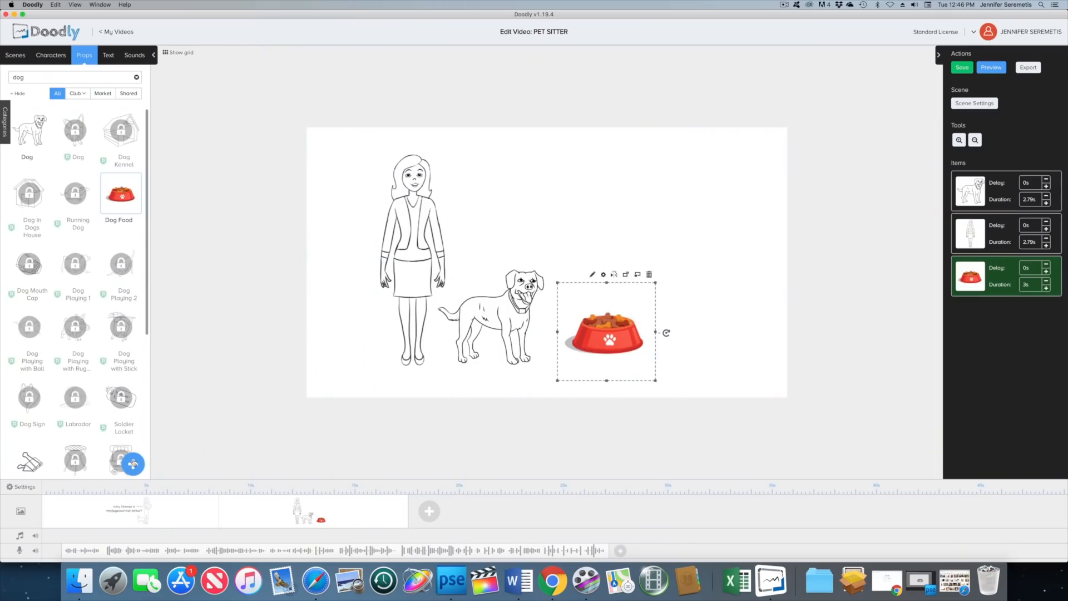
Switch back to Doodly, import DOG BOWL.png from the Desktop as a new prop and add it to the second scene
click(133, 464)
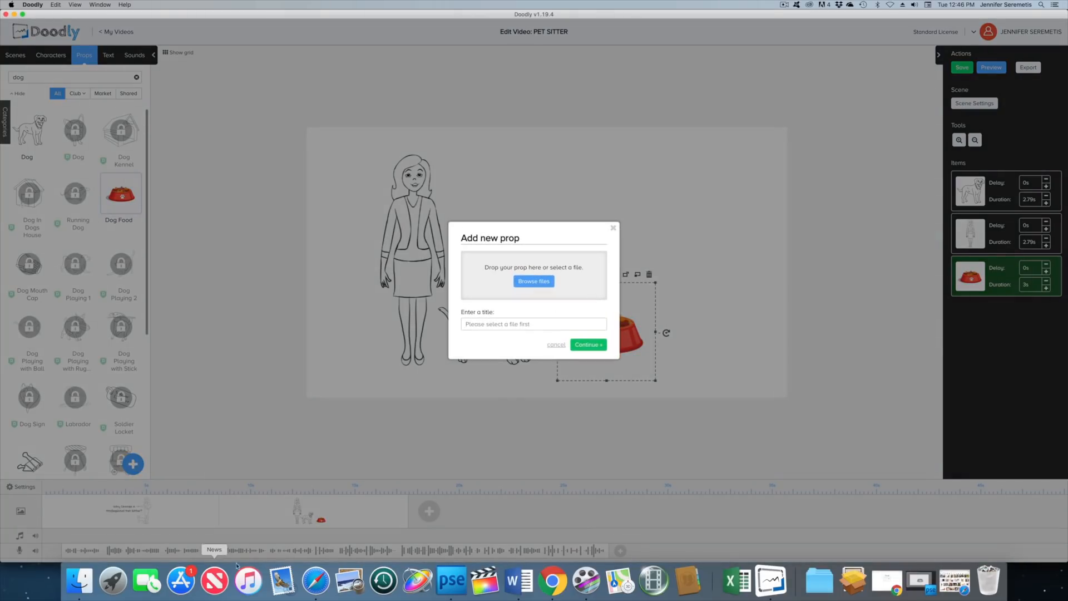
click(544, 280)
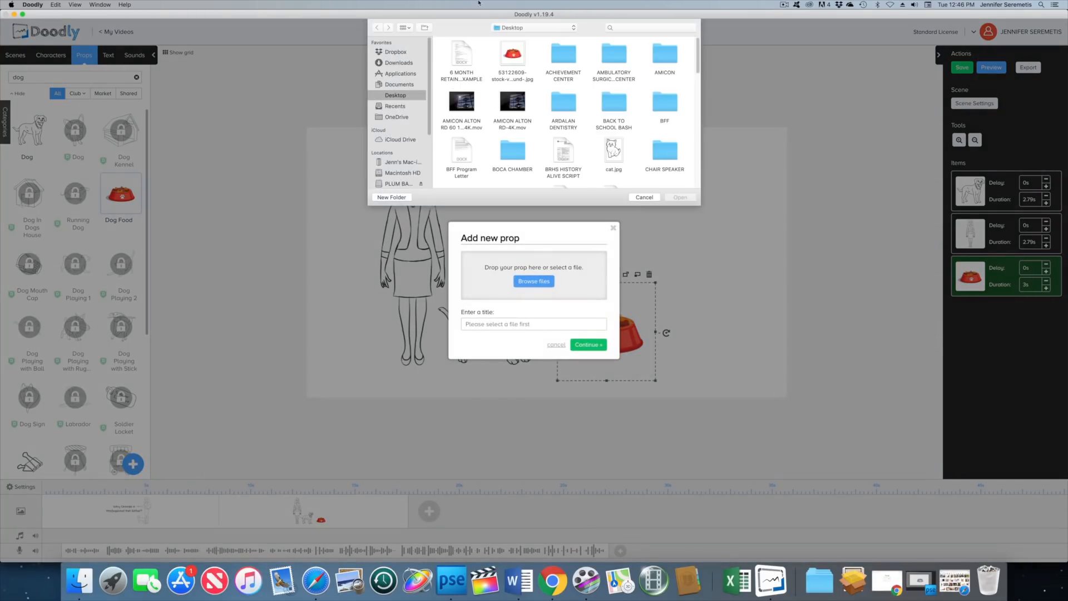
scroll(537, 111, down, 5)
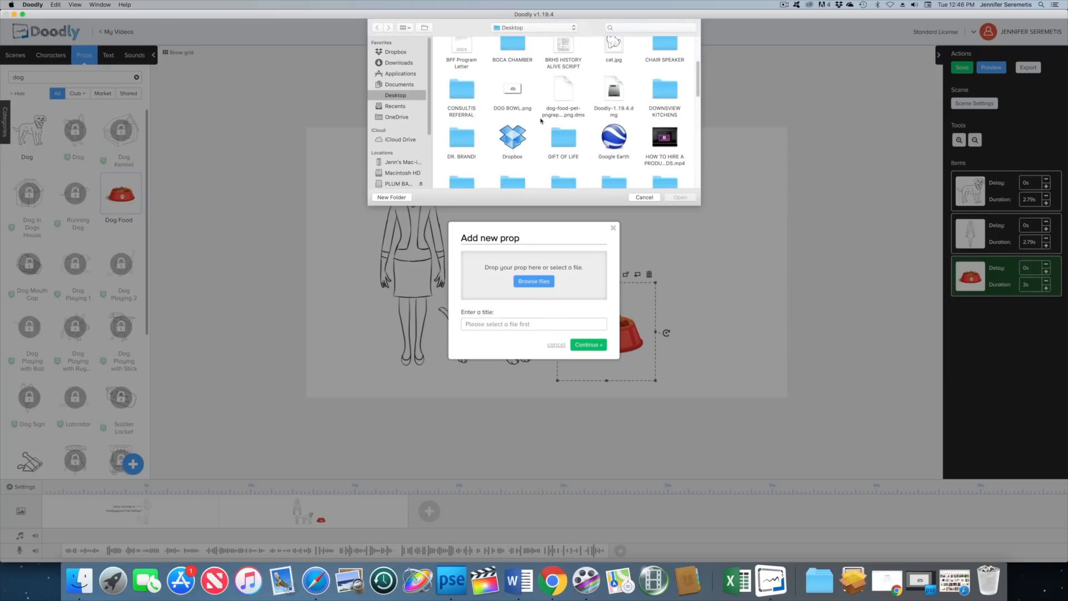
click(511, 87)
click(690, 197)
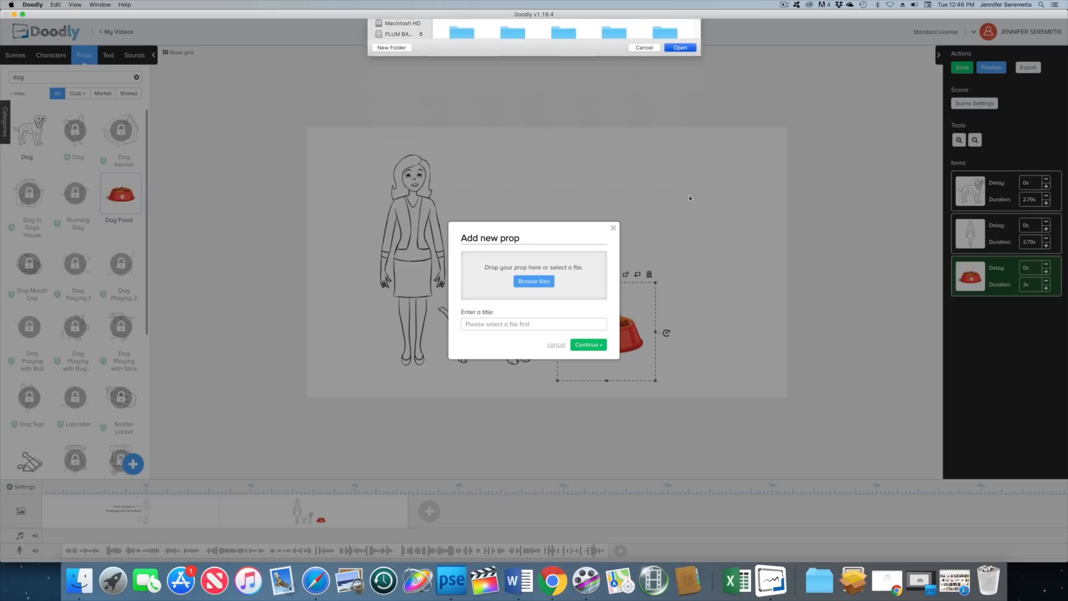
click(588, 345)
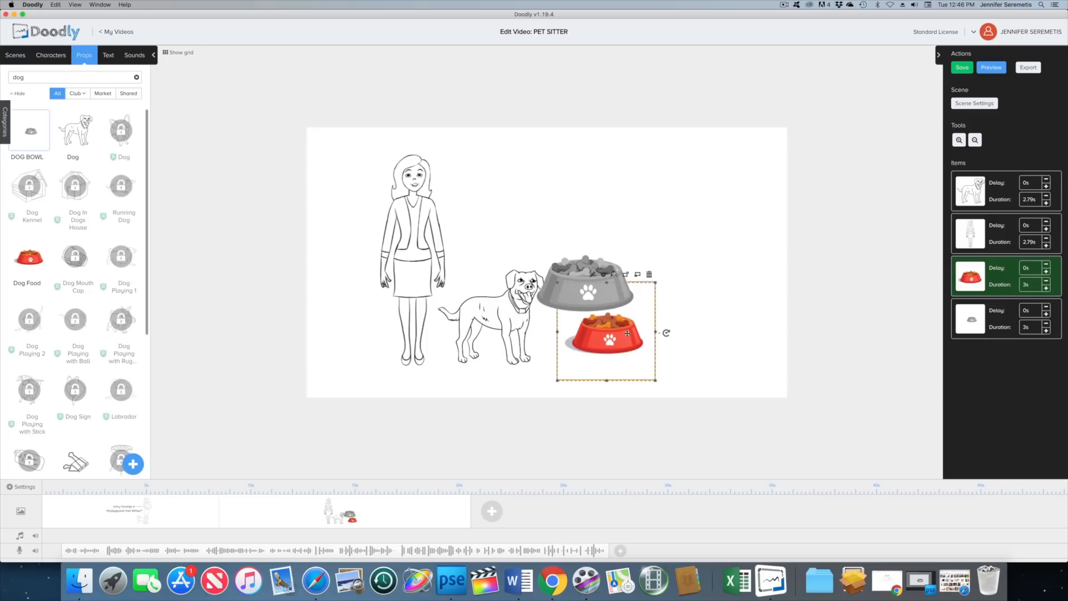
Remove the red Dog Food bowl, then scale down the grey bowl and place it on the ground in front of the dog
click(649, 276)
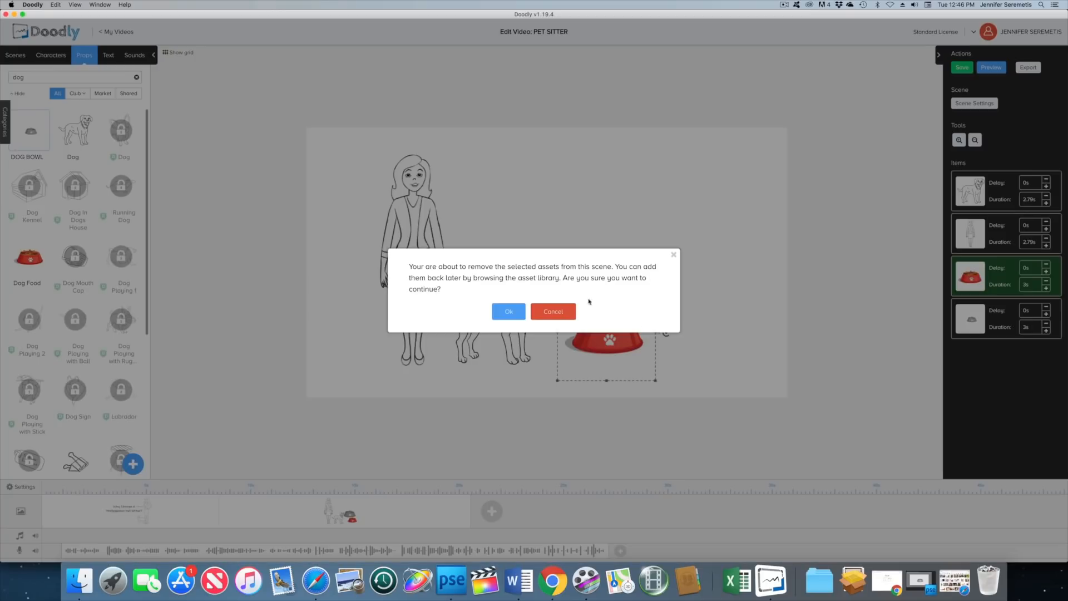
click(509, 311)
click(598, 329)
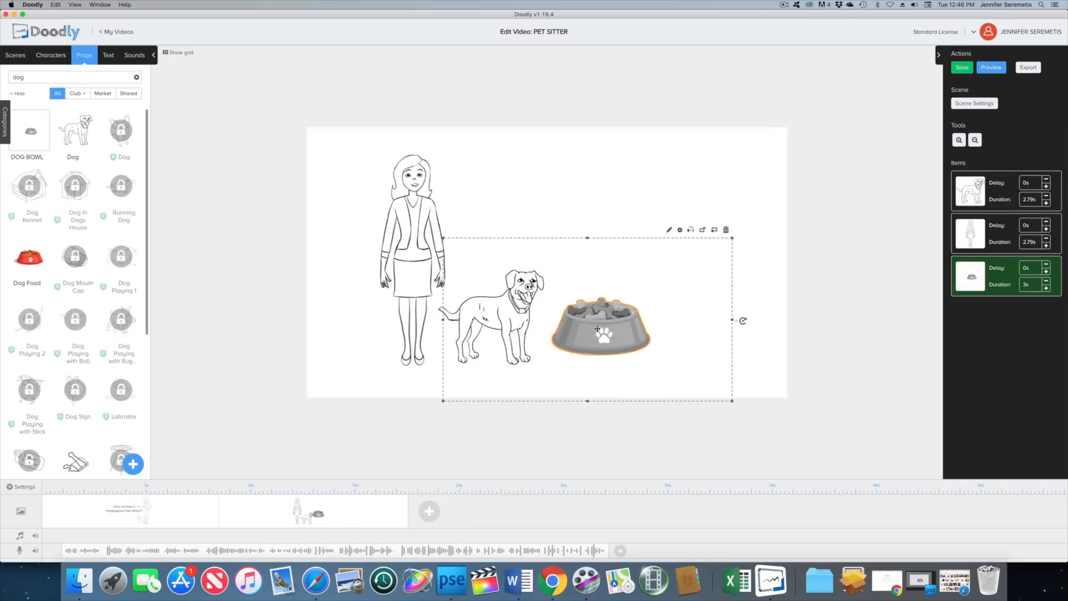
drag(597, 329, 592, 337)
drag(726, 248, 610, 313)
drag(520, 365, 561, 354)
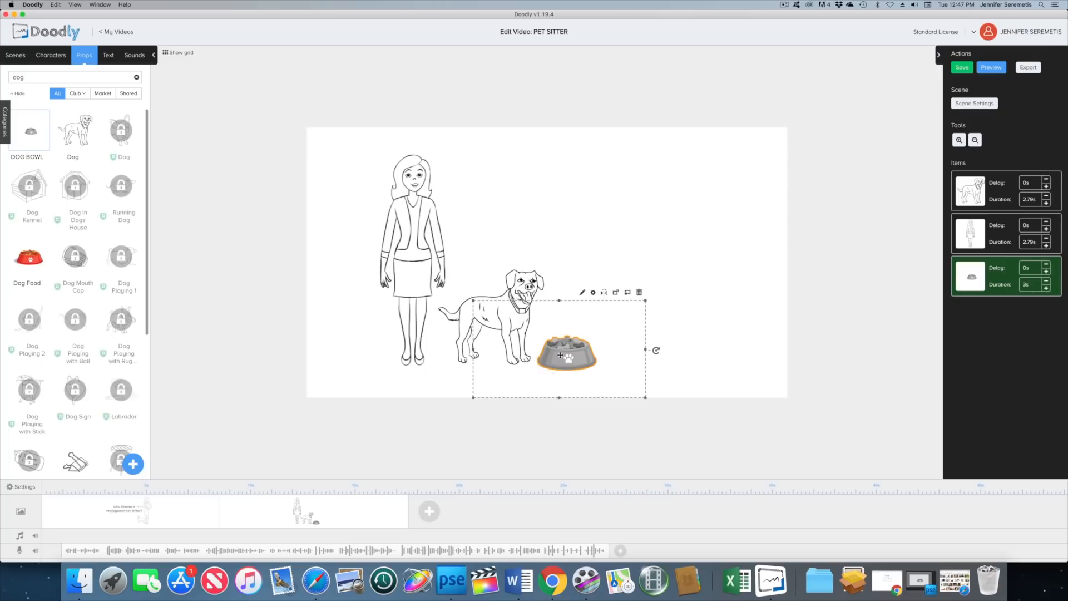
Preview the second scene and play it through until the grey bowl is being drawn
click(297, 504)
right_click(337, 511)
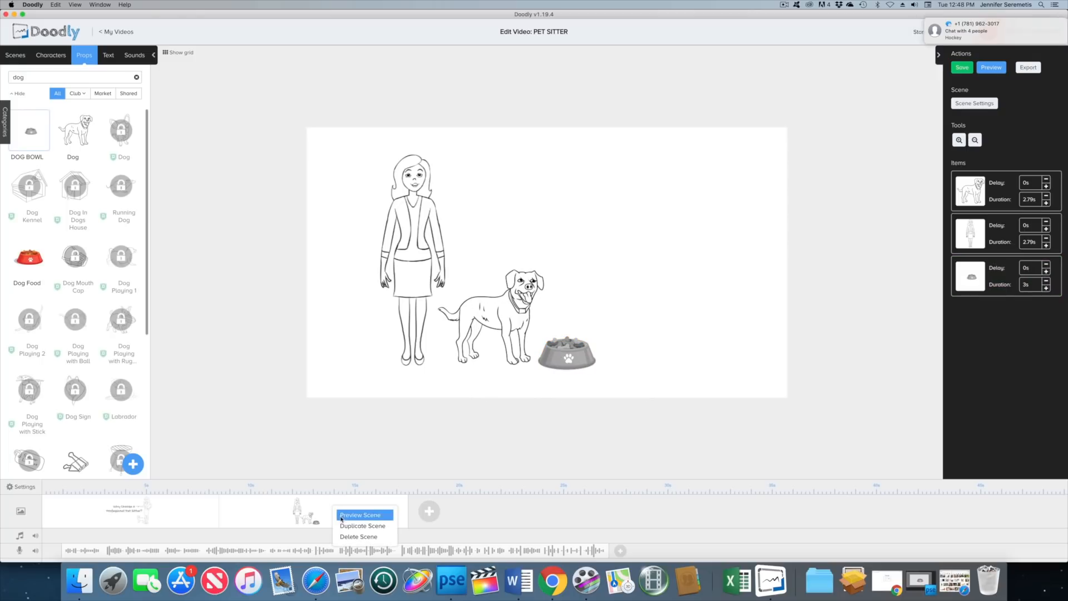
click(348, 516)
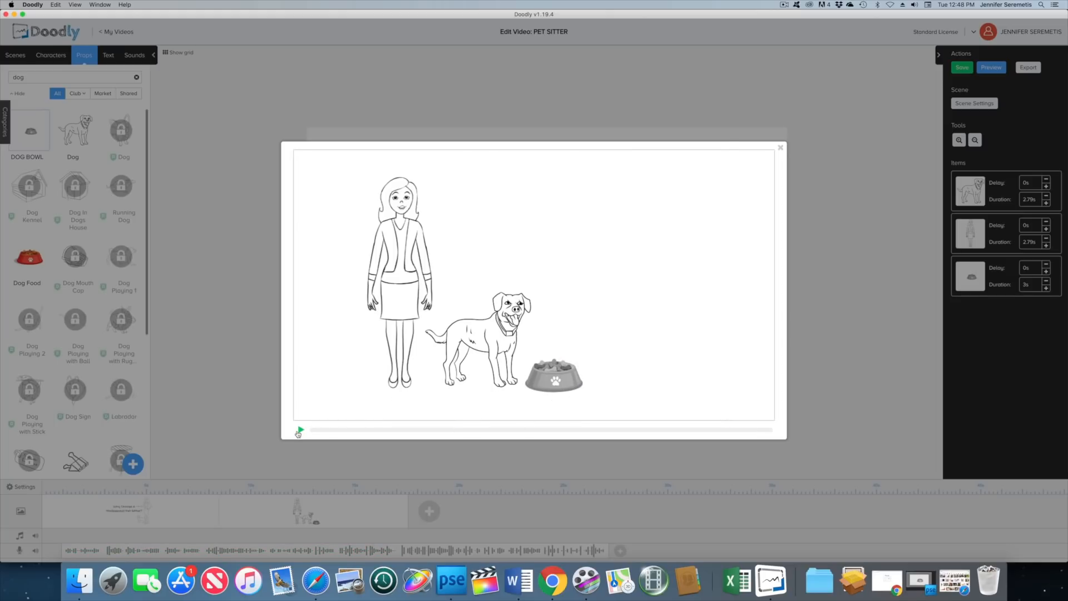
click(299, 432)
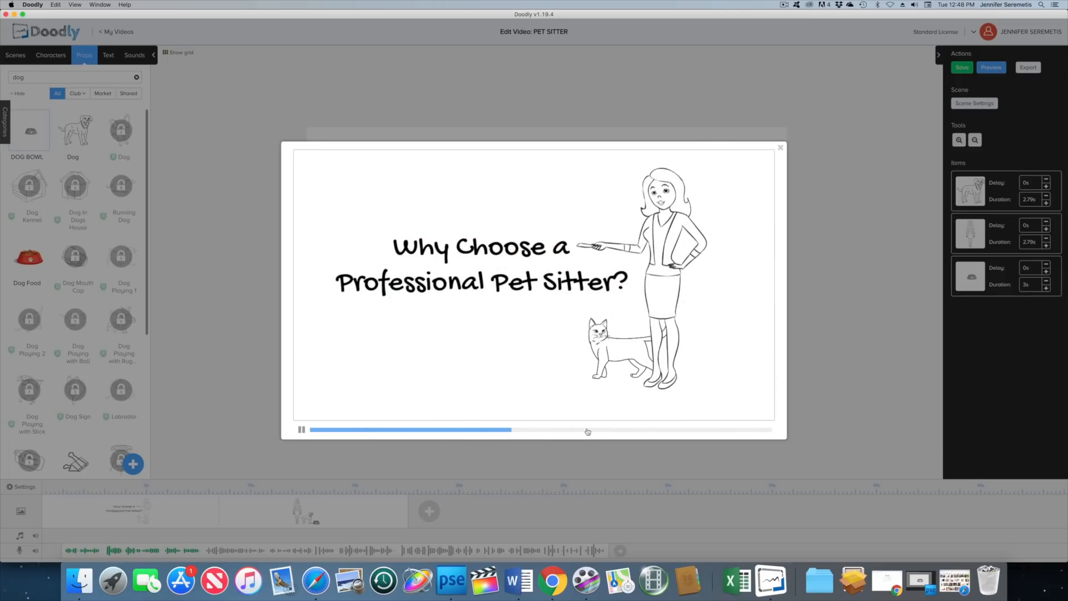
click(301, 431)
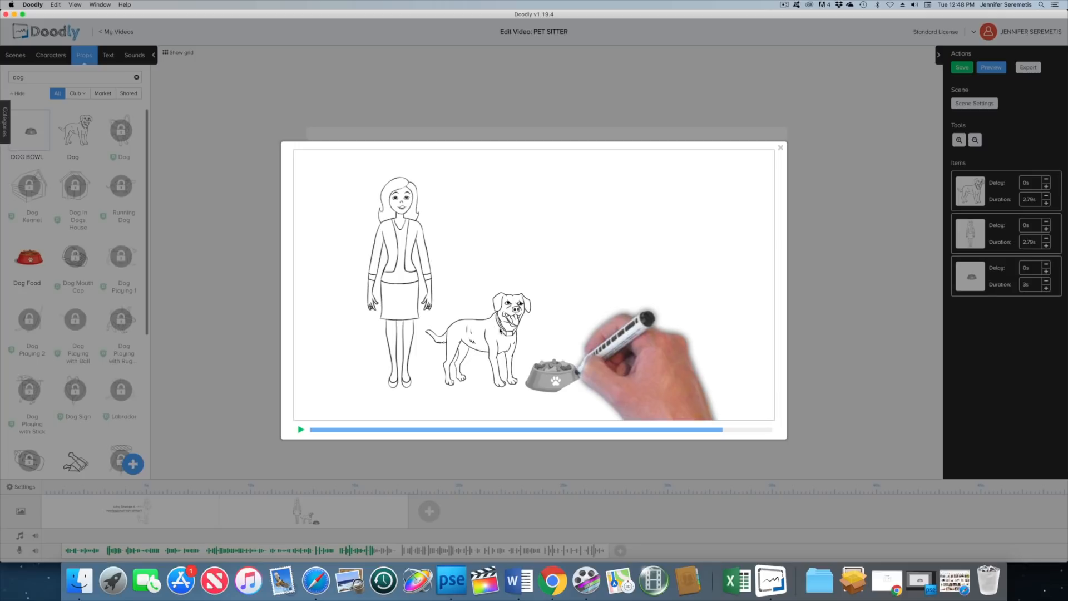
click(781, 148)
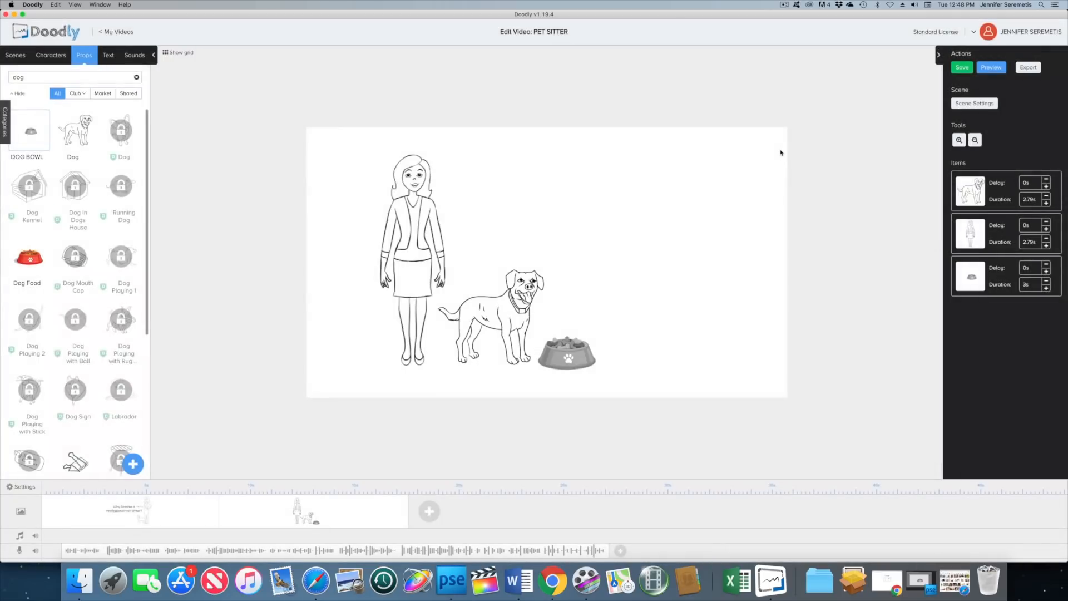
Edit the grey bowl's drawing path, tracing Path 1 up one side, along the front rim and down the opposite side
click(577, 356)
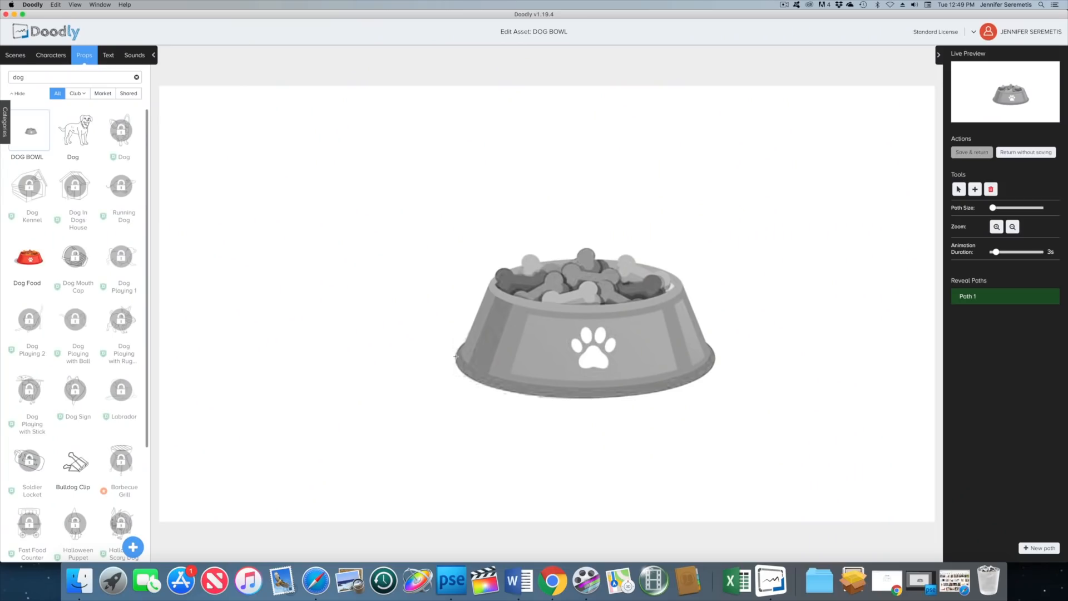
click(456, 356)
click(479, 307)
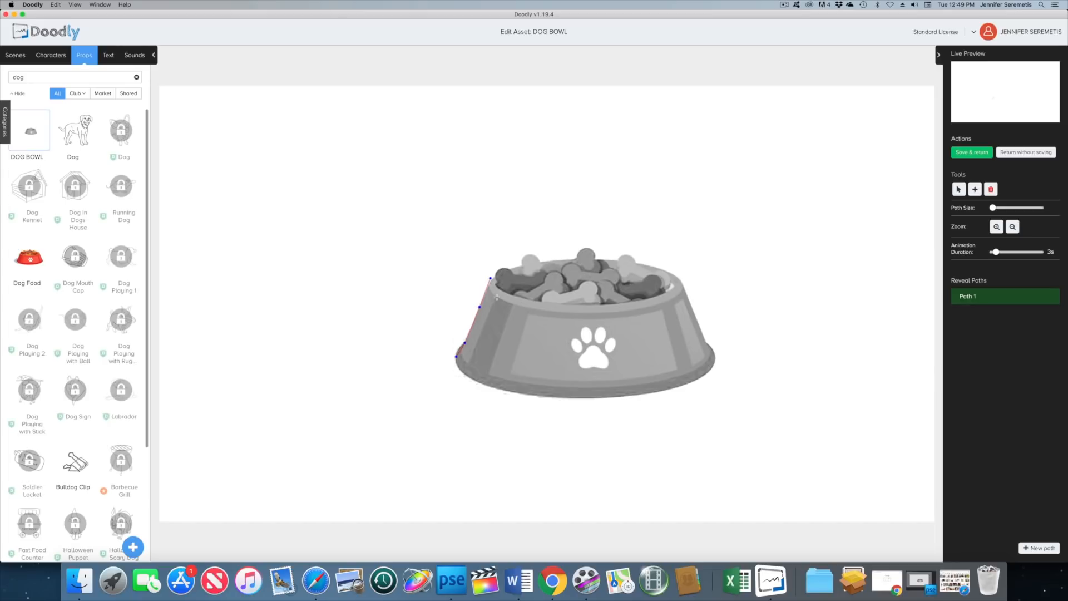
click(497, 297)
click(541, 307)
click(611, 309)
click(701, 335)
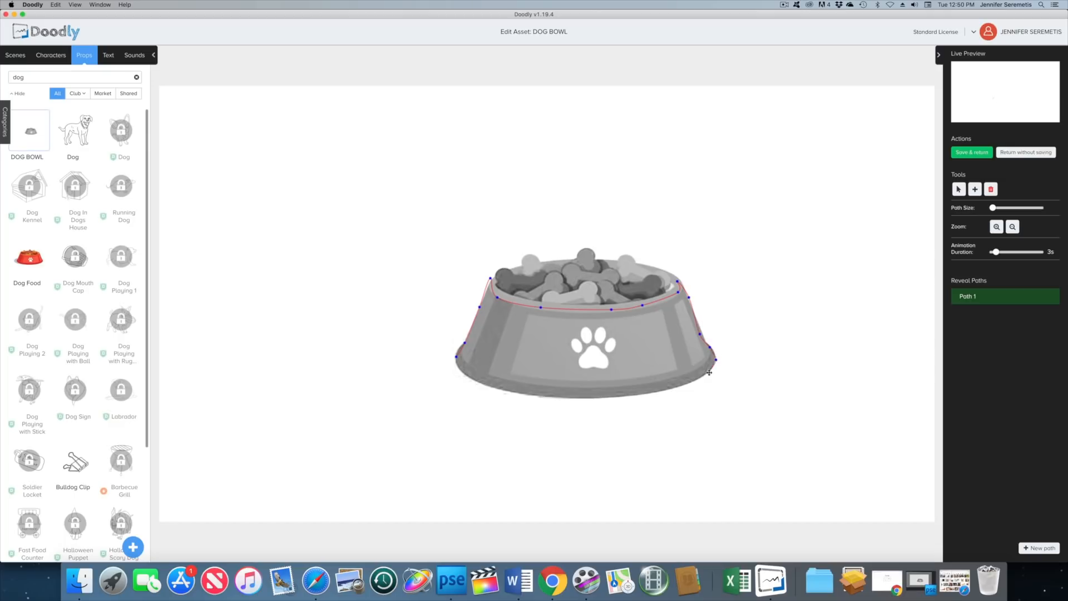
Continue Path 1 along the bowl's curved base and around the top outline of the bones
click(645, 394)
click(600, 399)
click(557, 398)
click(522, 393)
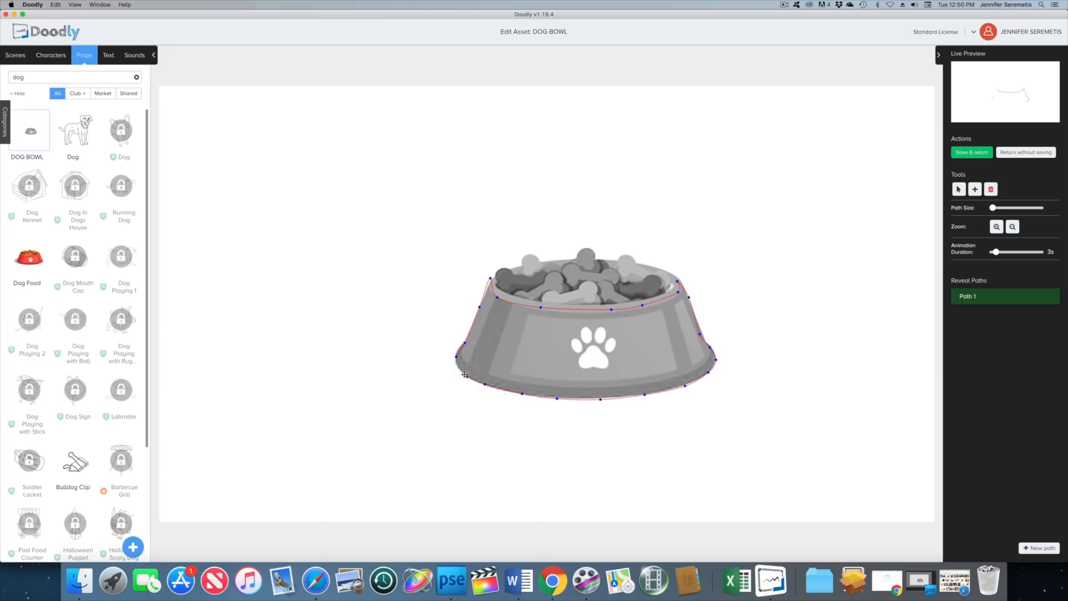
click(494, 273)
click(517, 268)
click(624, 259)
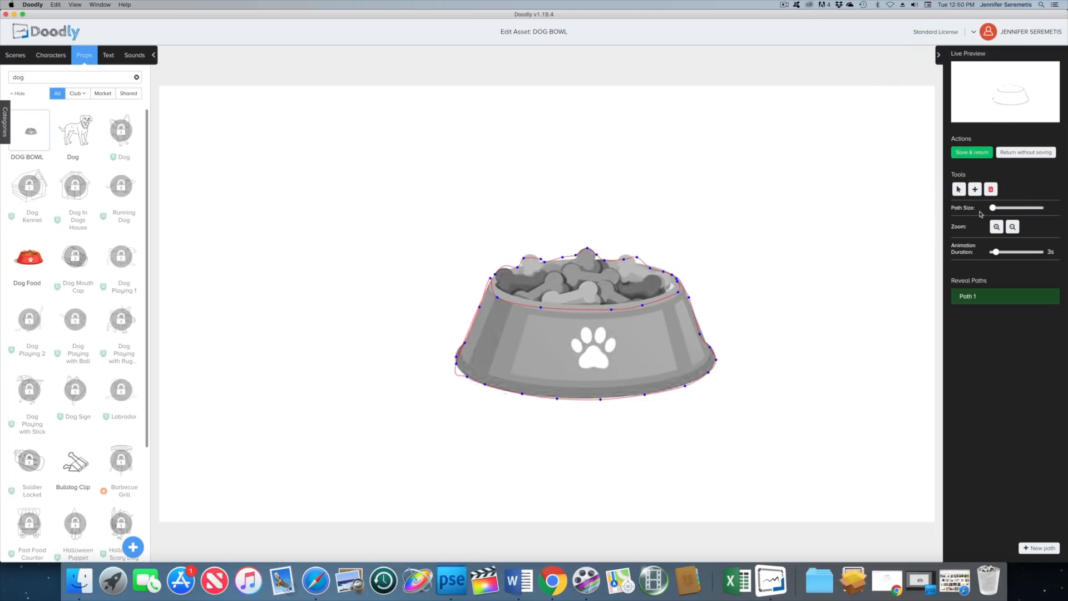
Widen the bowl's reveal path to nearly the maximum path size, save the edited asset and preview the second scene
drag(995, 209, 1048, 204)
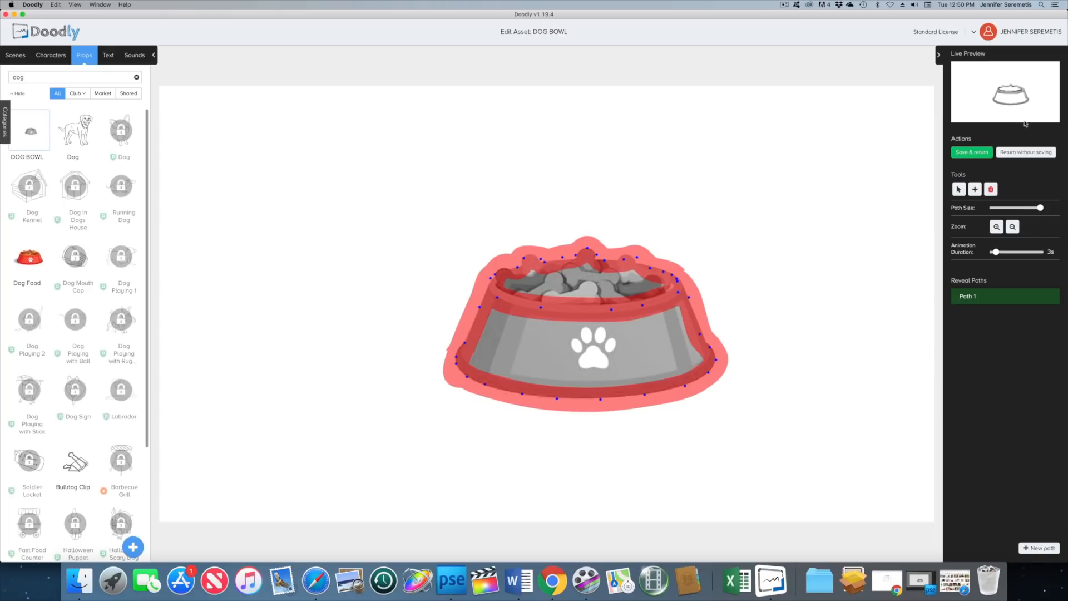
click(972, 152)
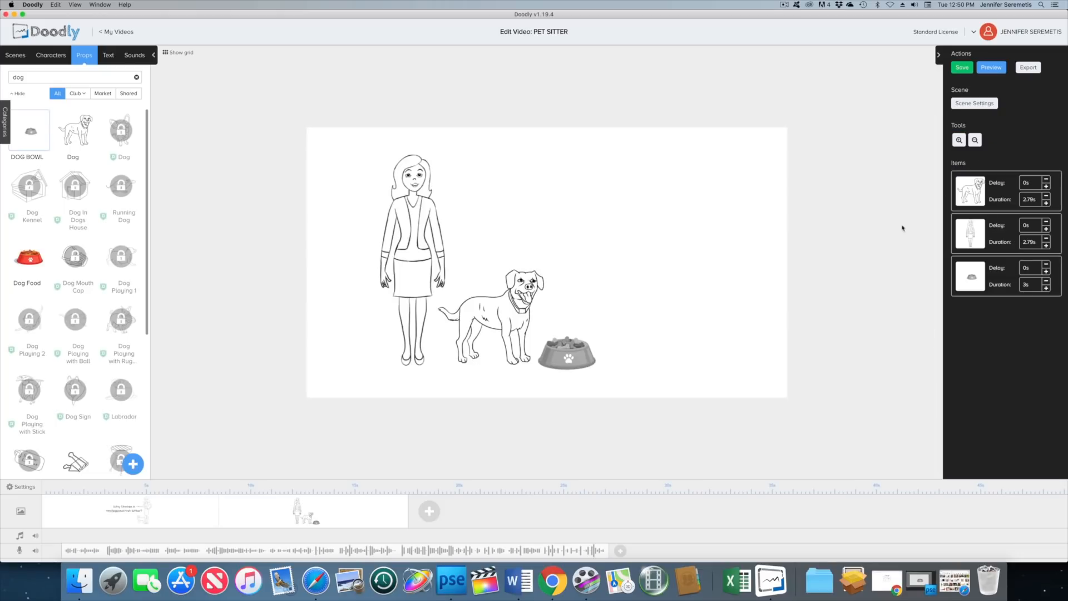
right_click(357, 517)
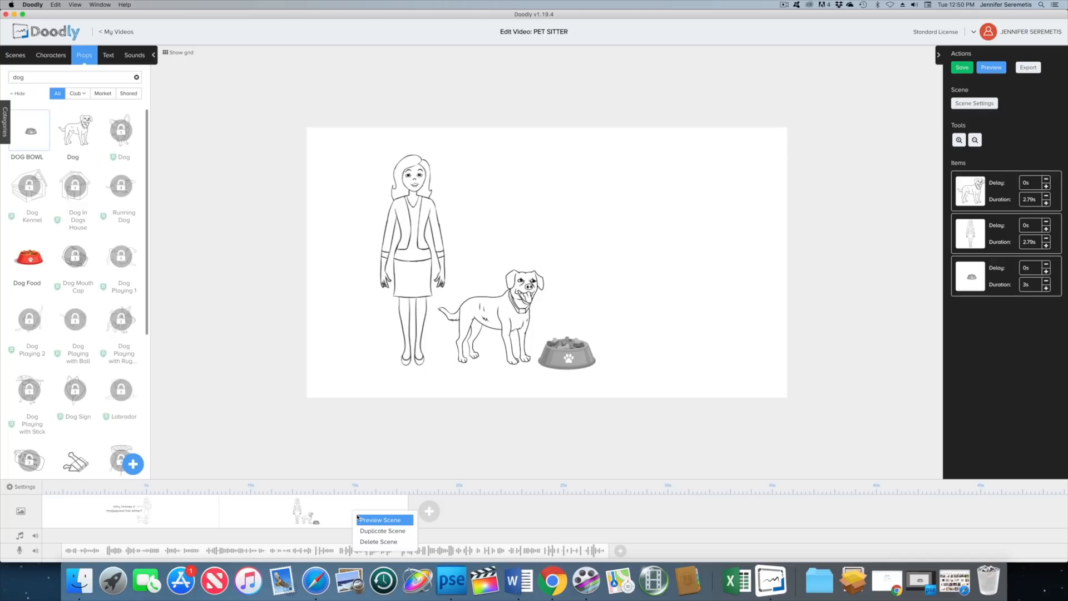
click(380, 519)
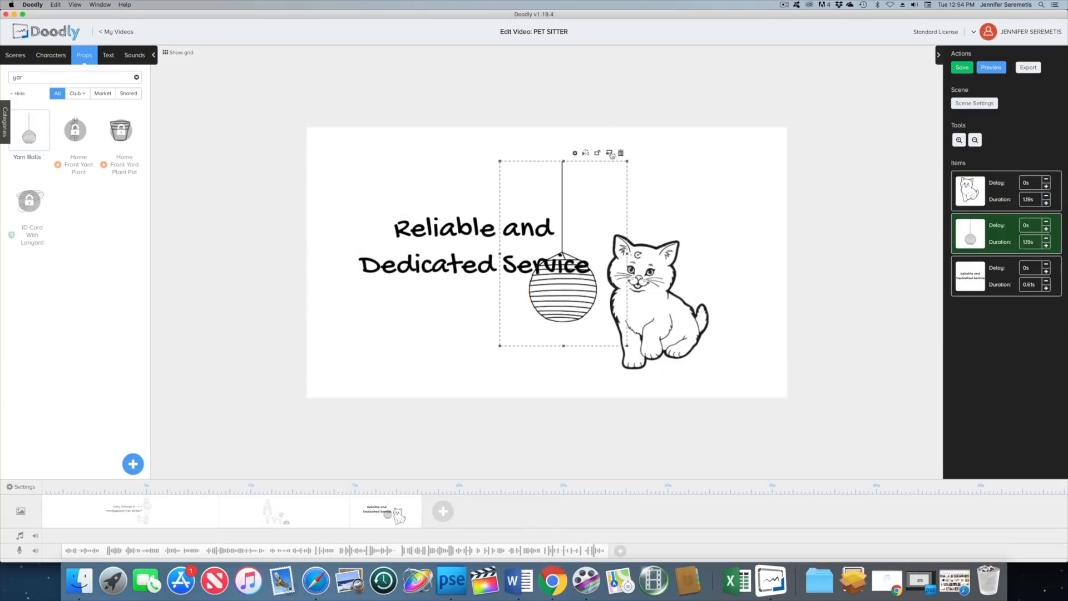
click(610, 153)
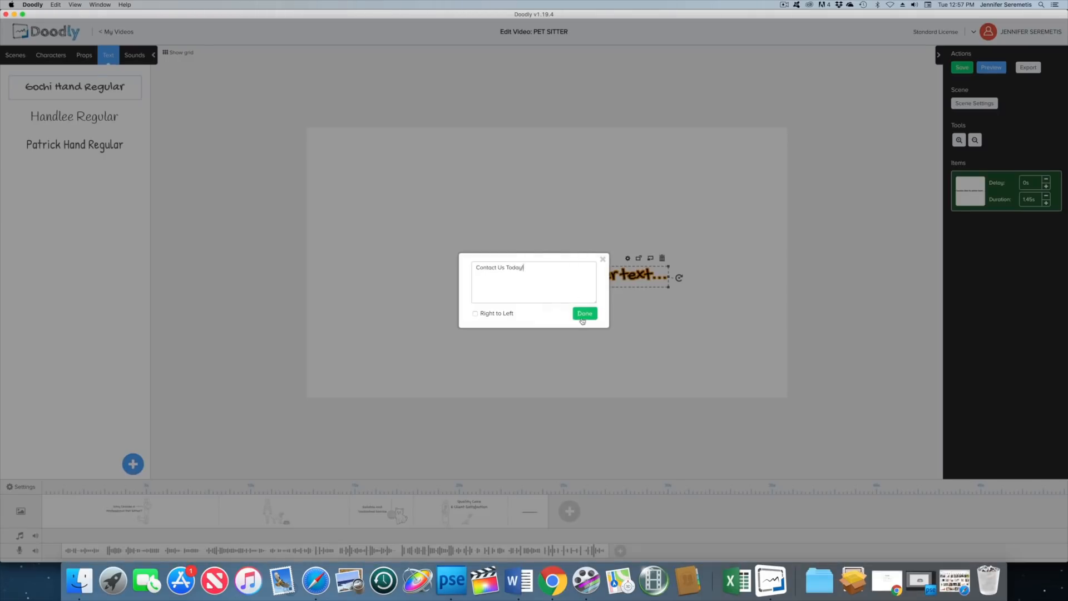
Set the final scene's new text to "Contact Us Today!"
click(585, 314)
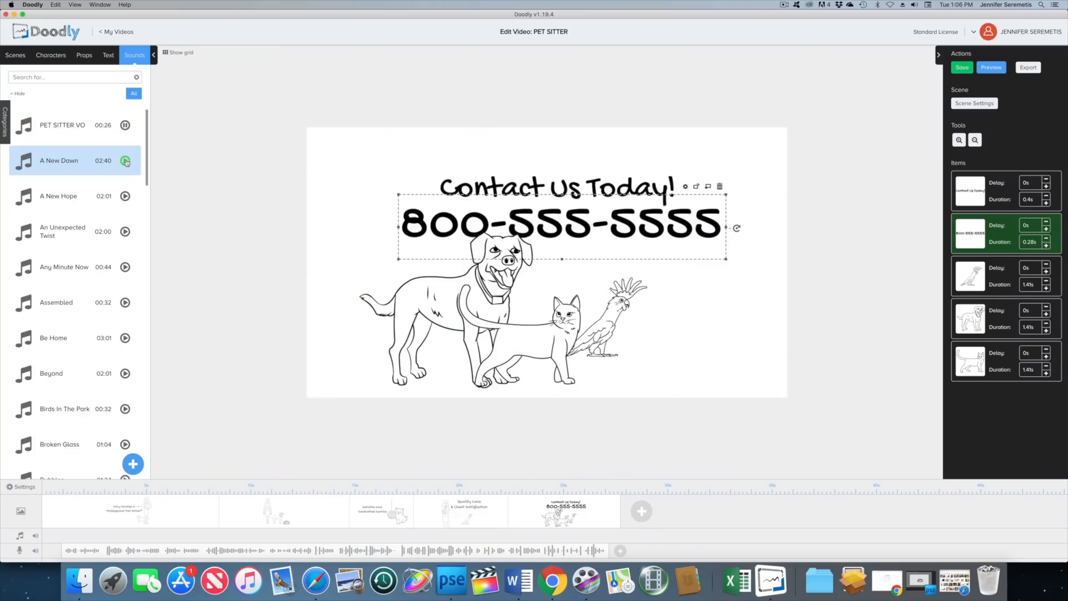
Listen to the PET SITTER VO, A New Dawn and A New Hope tracks in the sound library
click(125, 125)
click(125, 161)
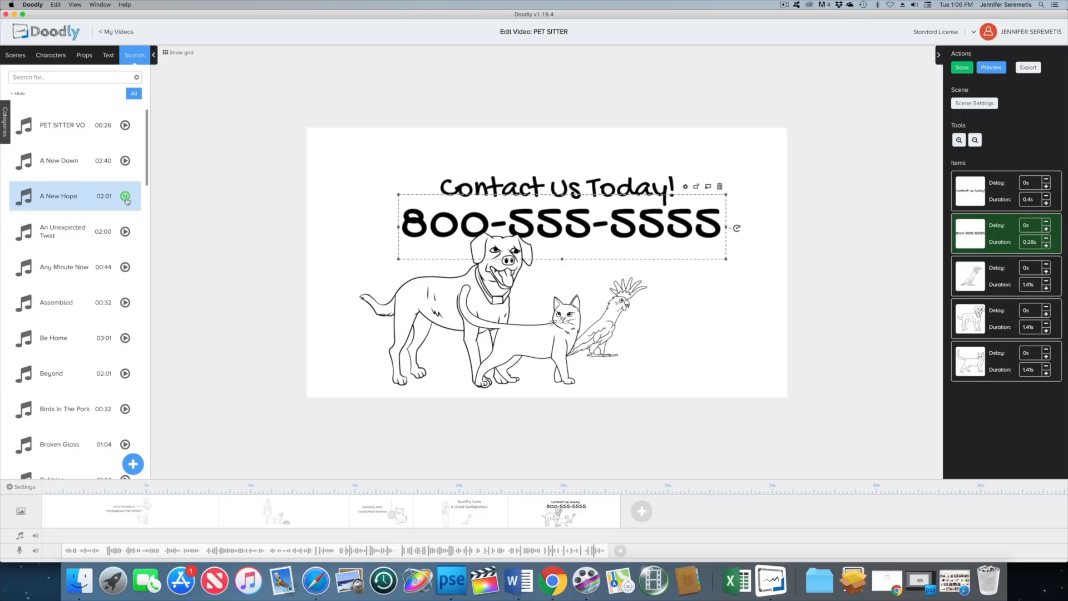
click(126, 198)
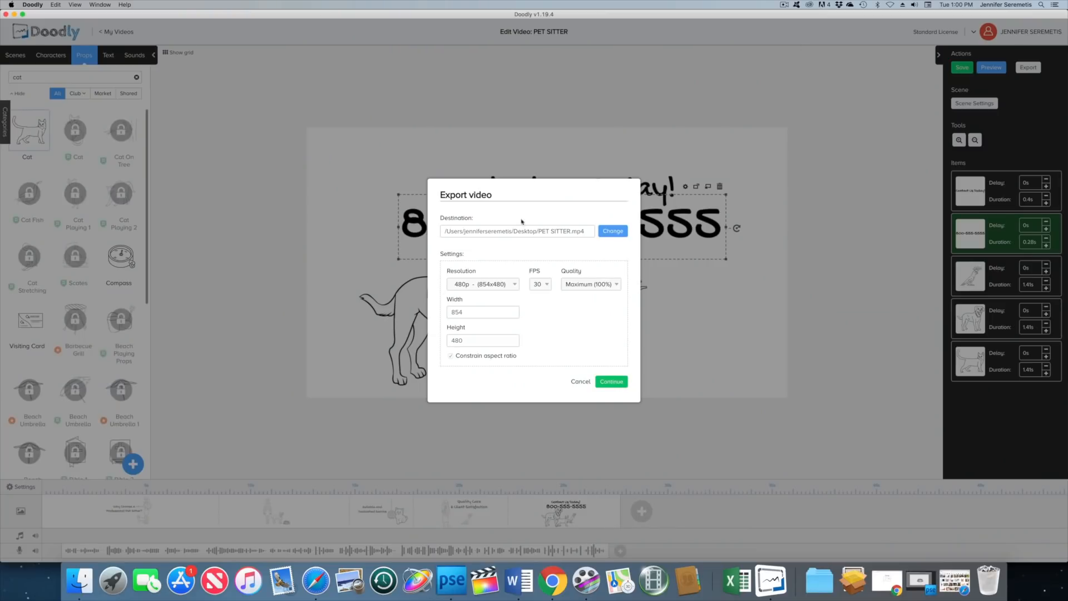
Export the video to the Desktop as PET SITTER.mp4 at 1080p (1920x1080) resolution
click(610, 232)
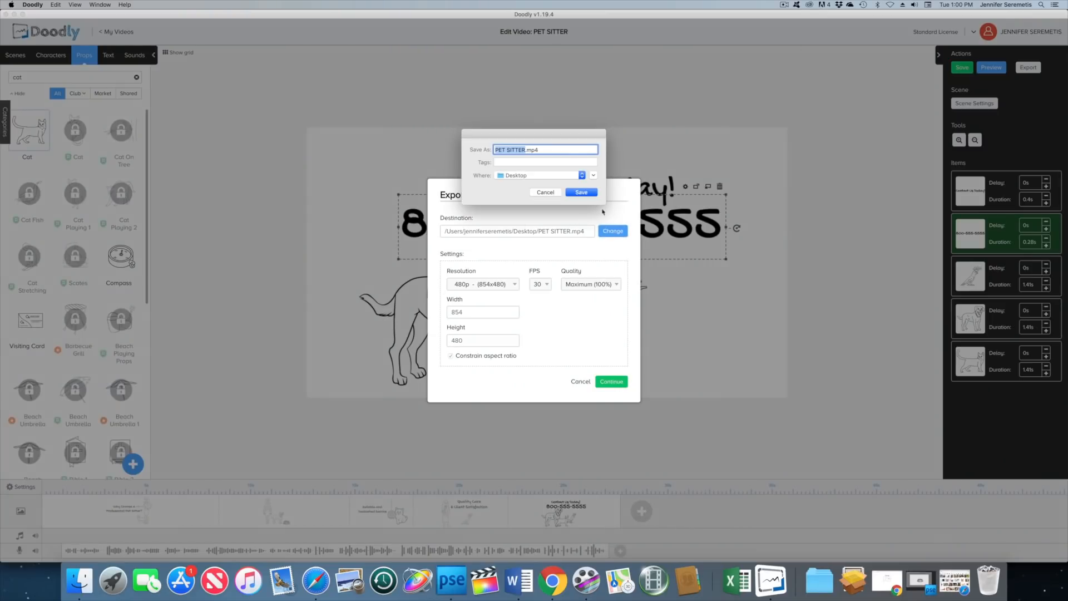
click(546, 192)
click(485, 285)
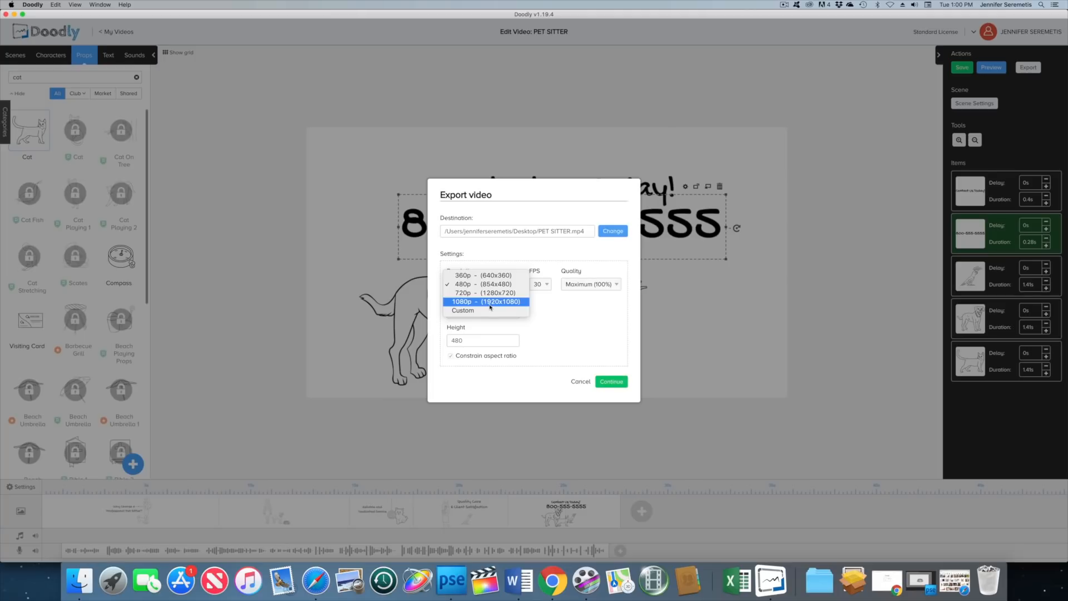
click(491, 303)
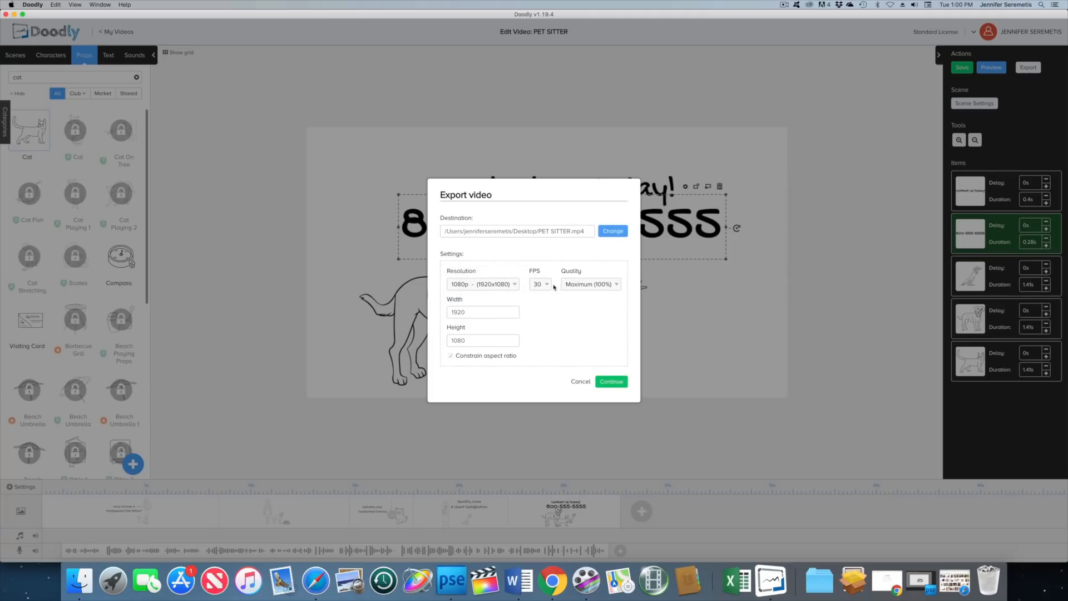
click(623, 383)
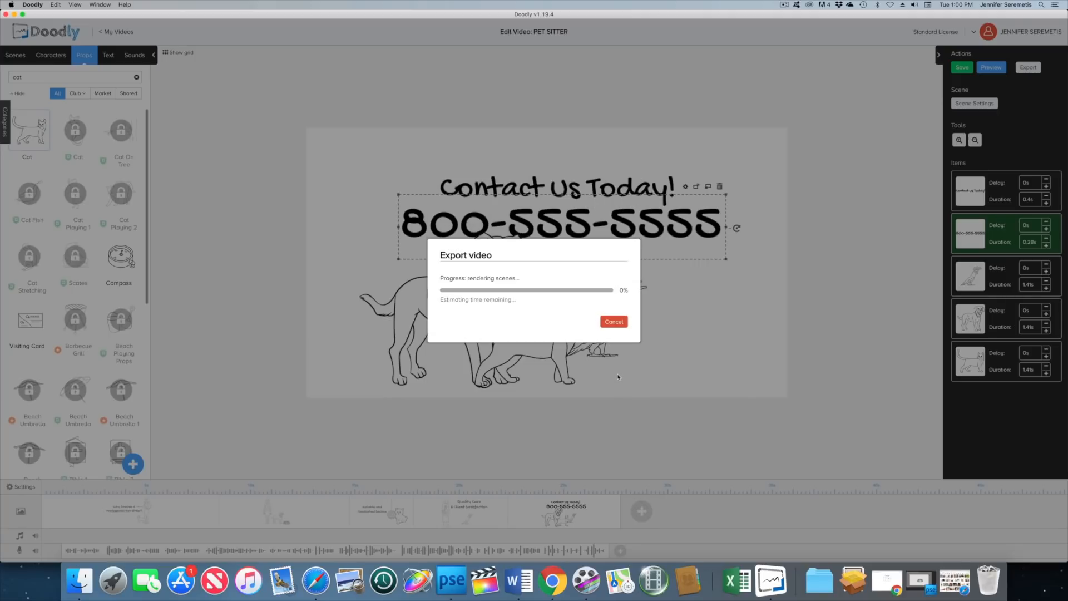